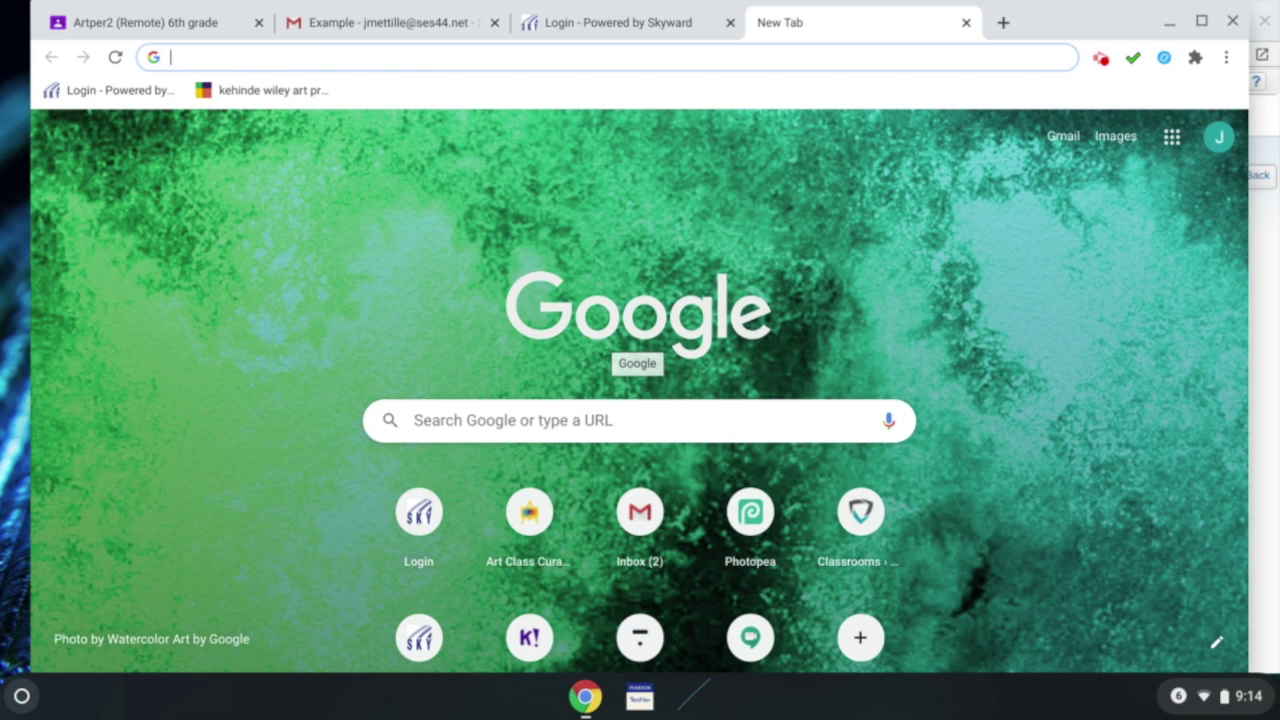
# - Load photopea.com in the new Chrome tab
pyautogui.write('photo')
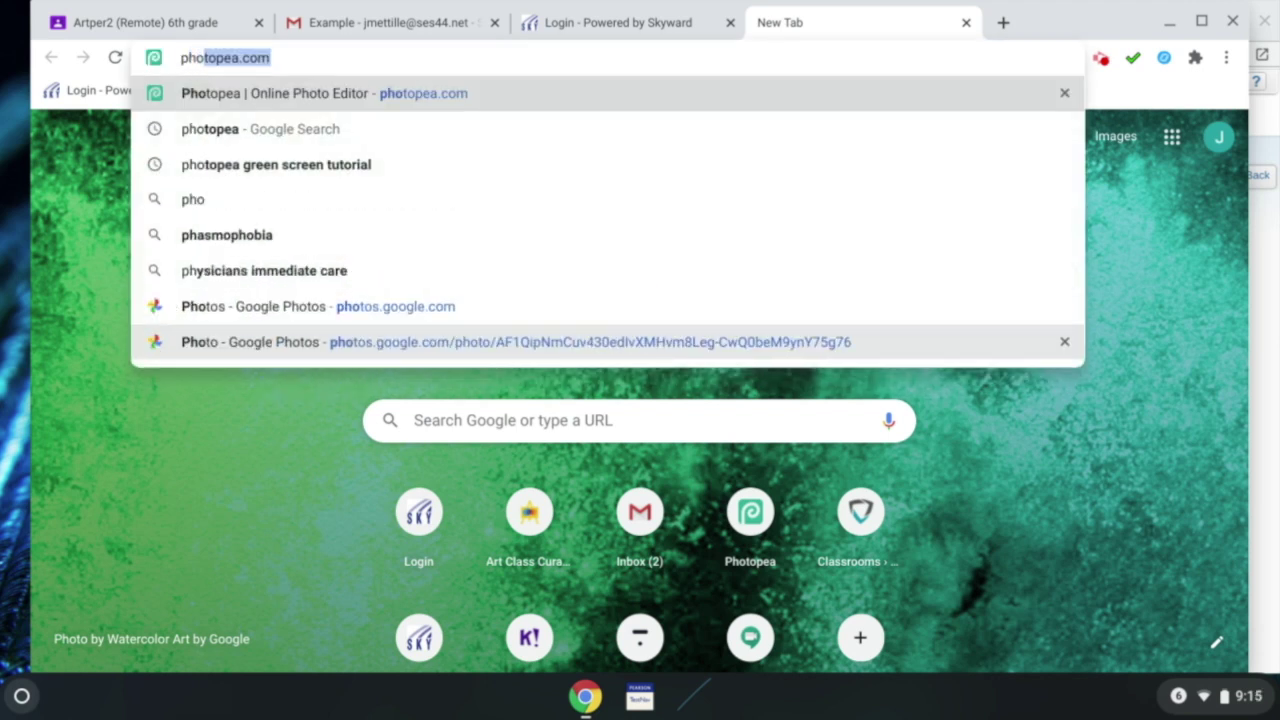
pyautogui.write('pea.com')
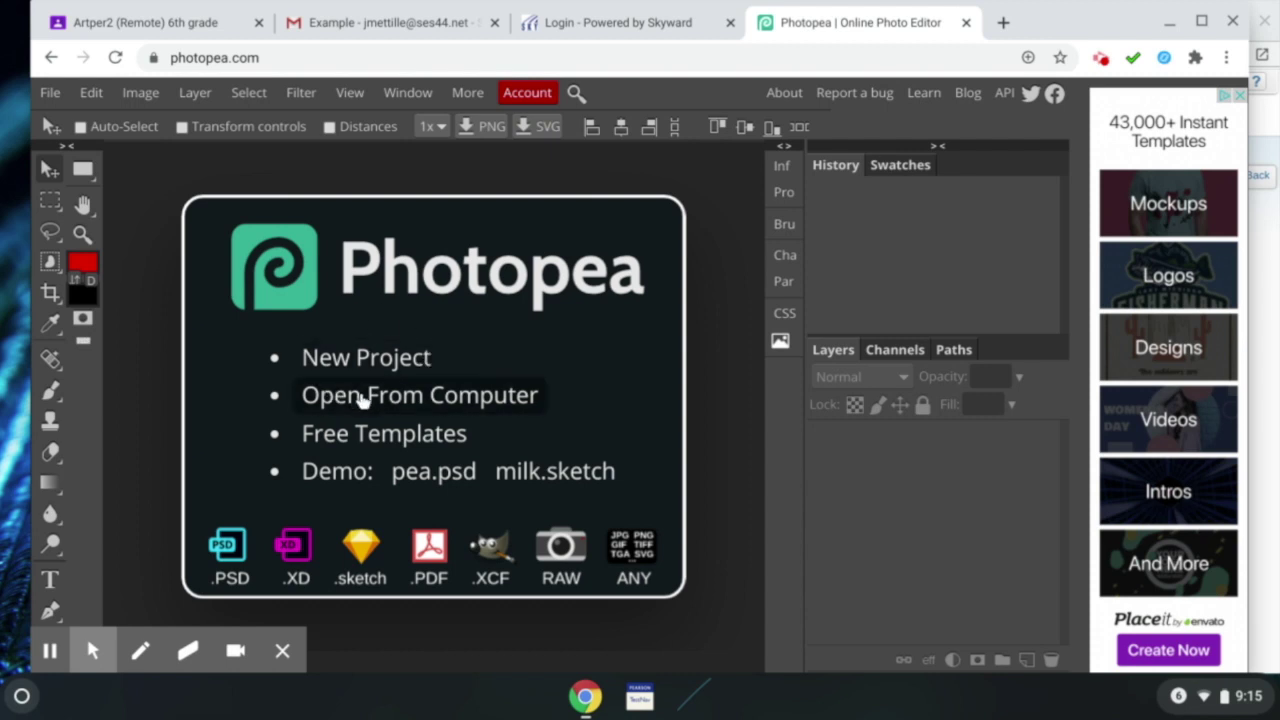
# - Open IMG_6148.JPG from the Downloads folder as a new document
pyautogui.click(362, 399)
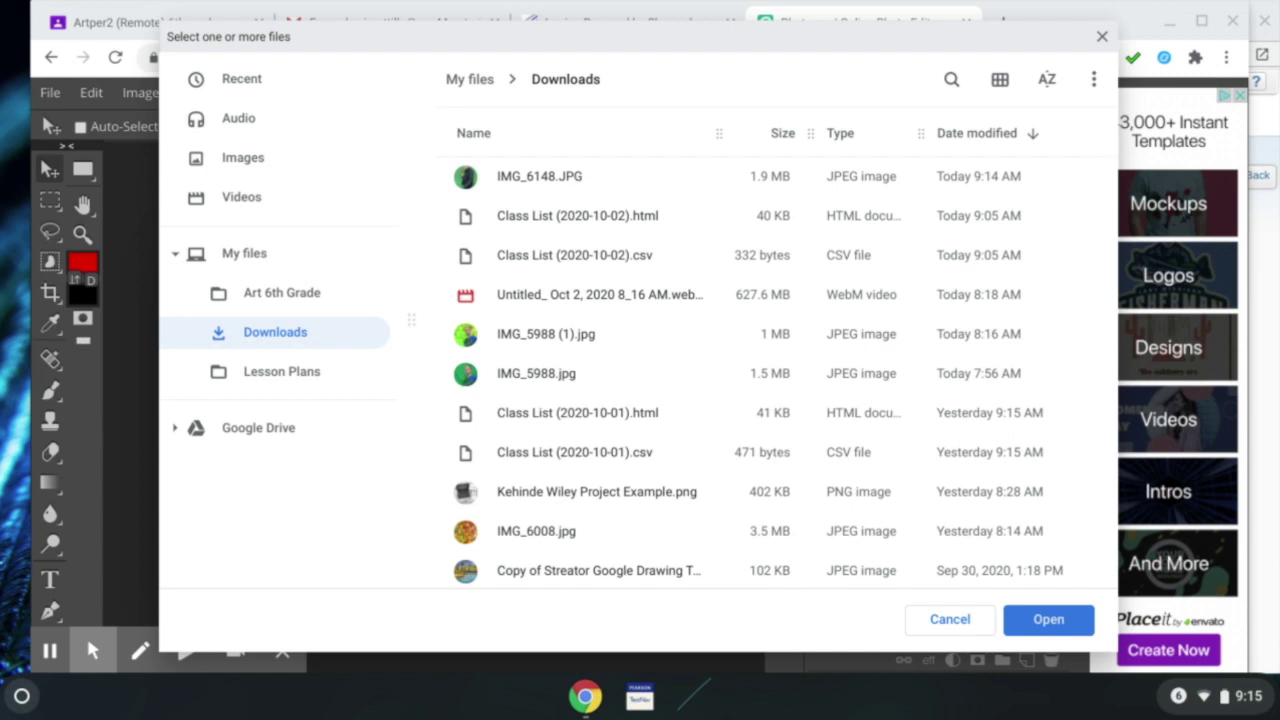
pyautogui.click(577, 185)
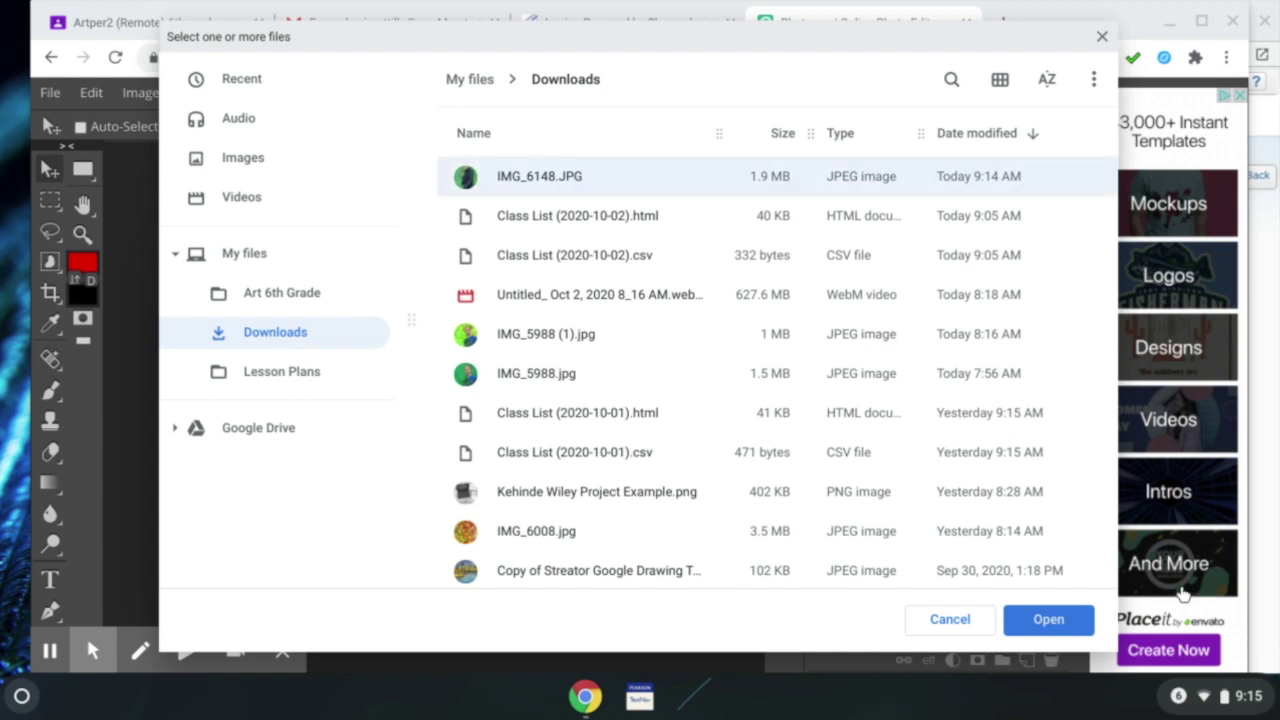
pyautogui.click(1079, 625)
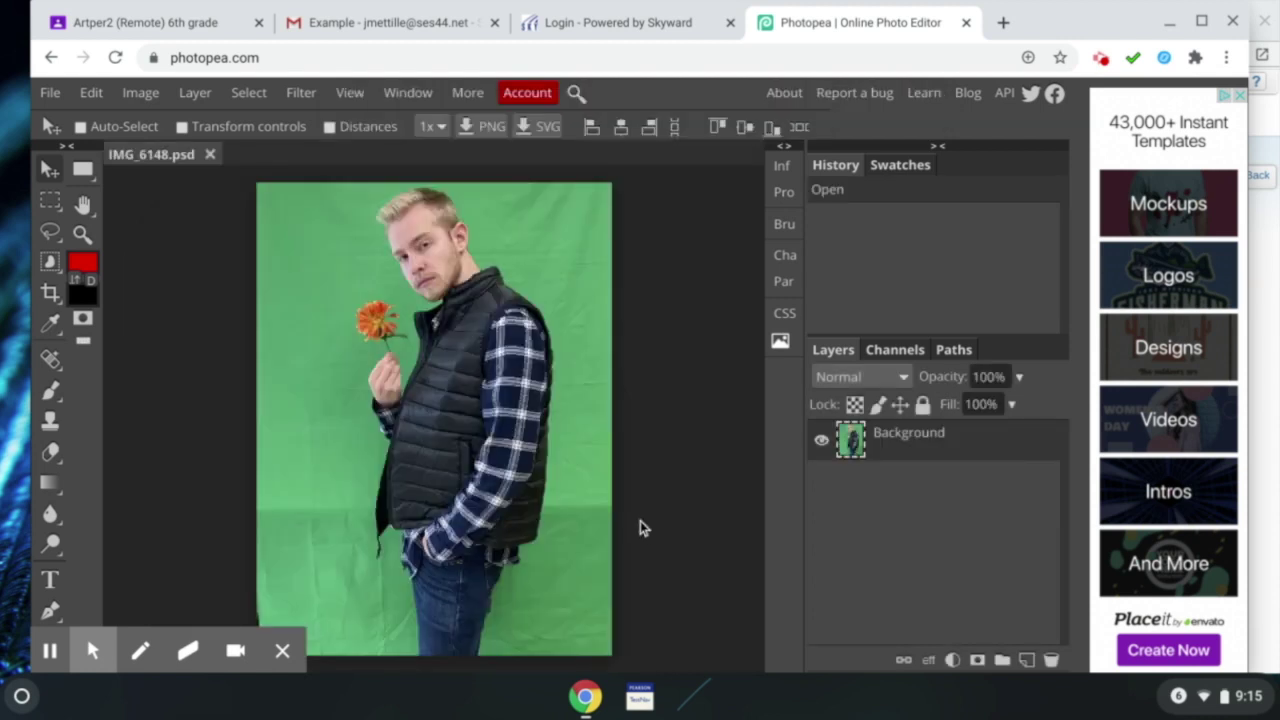
pyautogui.click(48, 96)
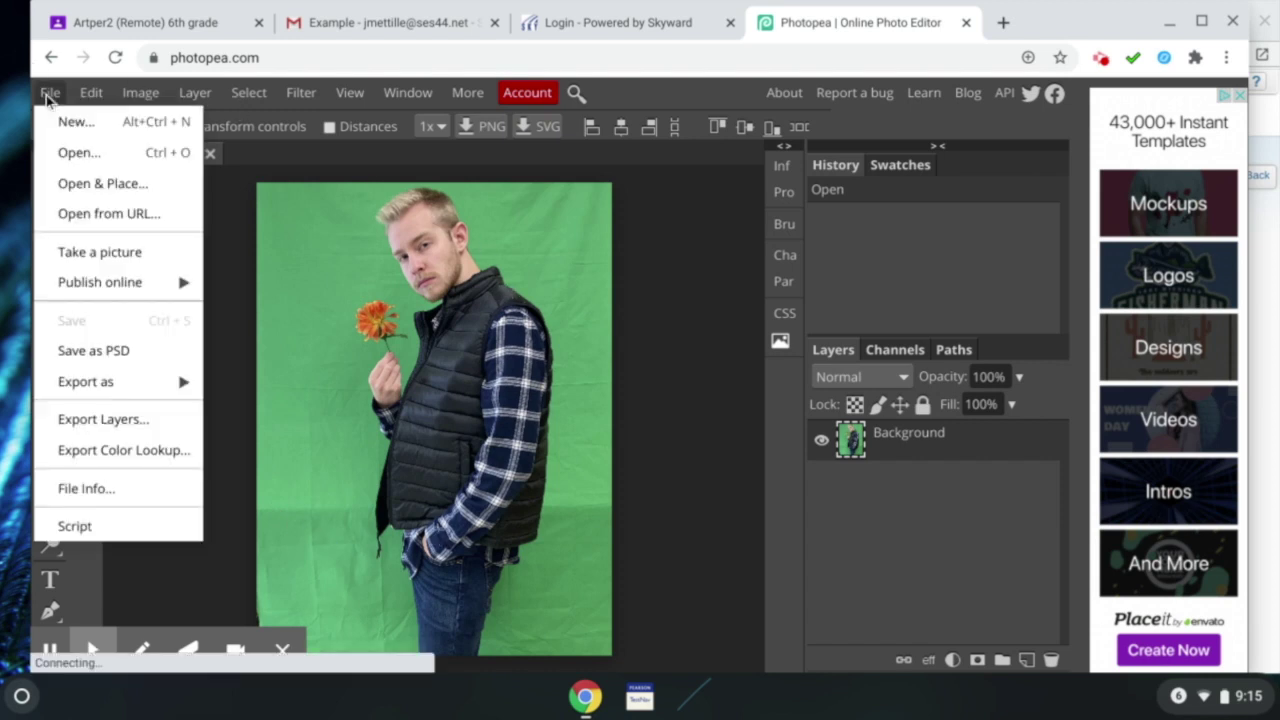
# - Open IMG_6008.jpg as a second document and flip between it and the portrait tab
pyautogui.click(133, 155)
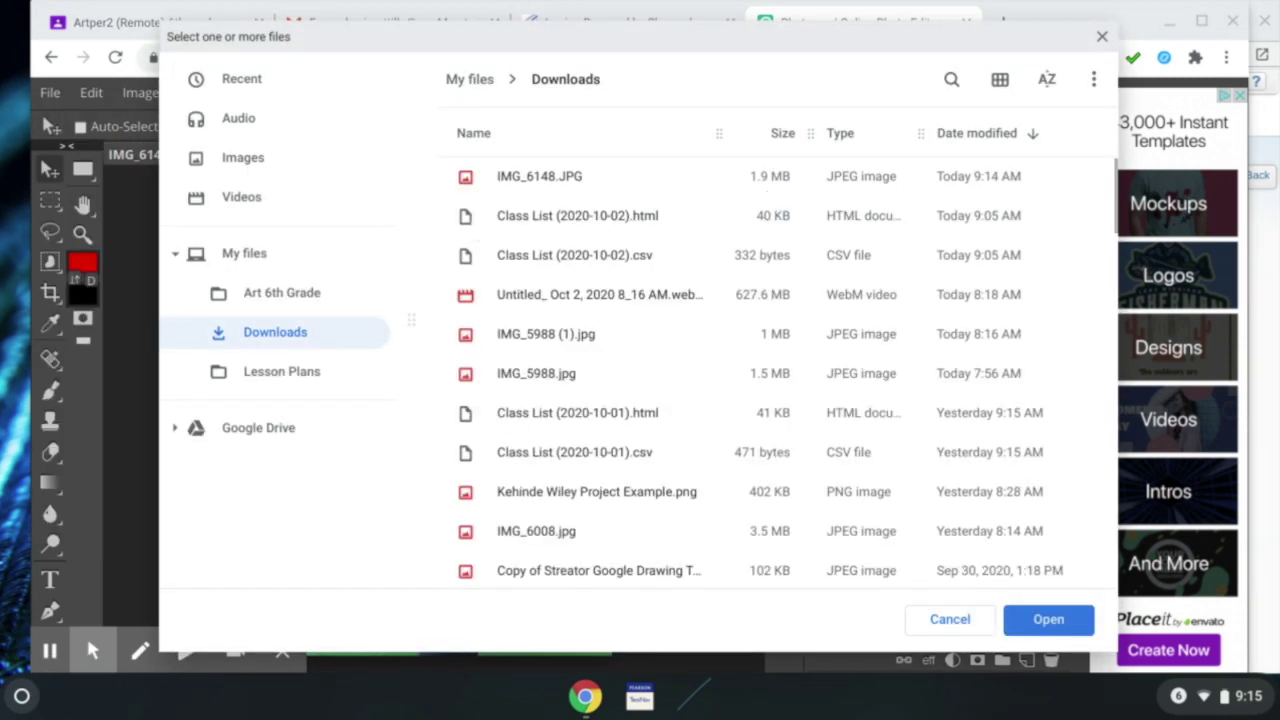
pyautogui.click(563, 531)
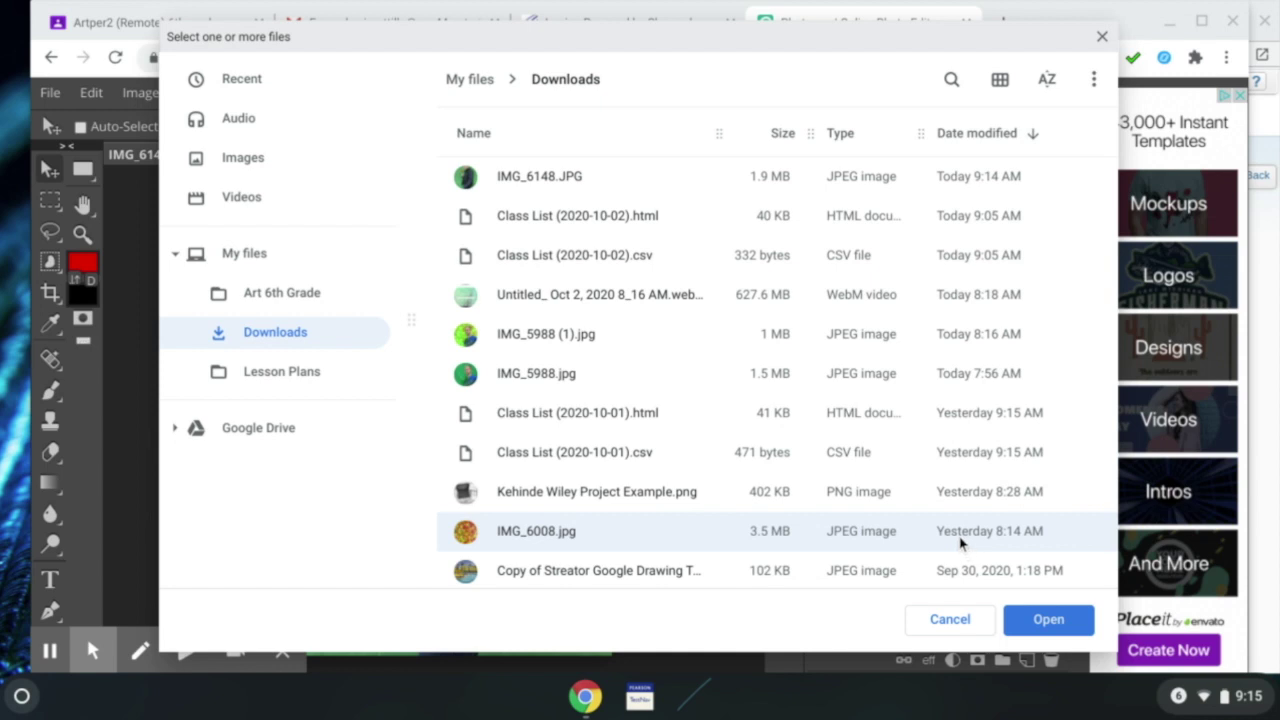
pyautogui.click(1044, 618)
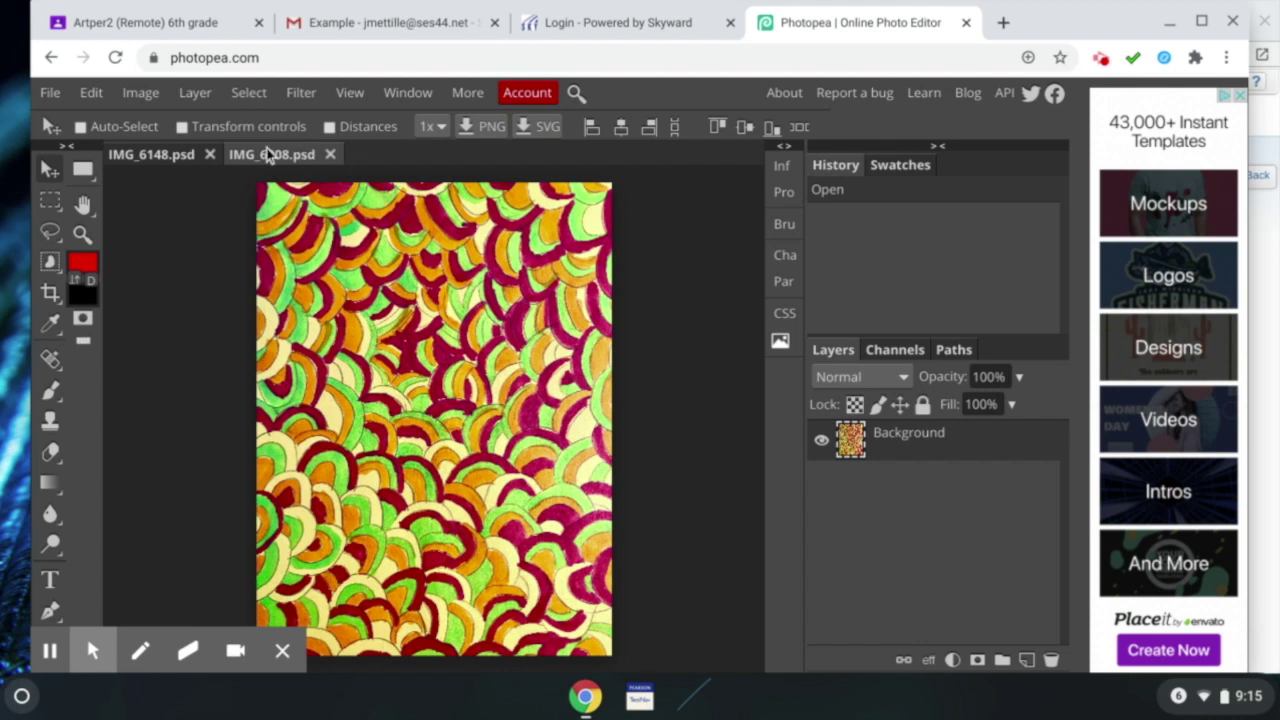
pyautogui.click(156, 158)
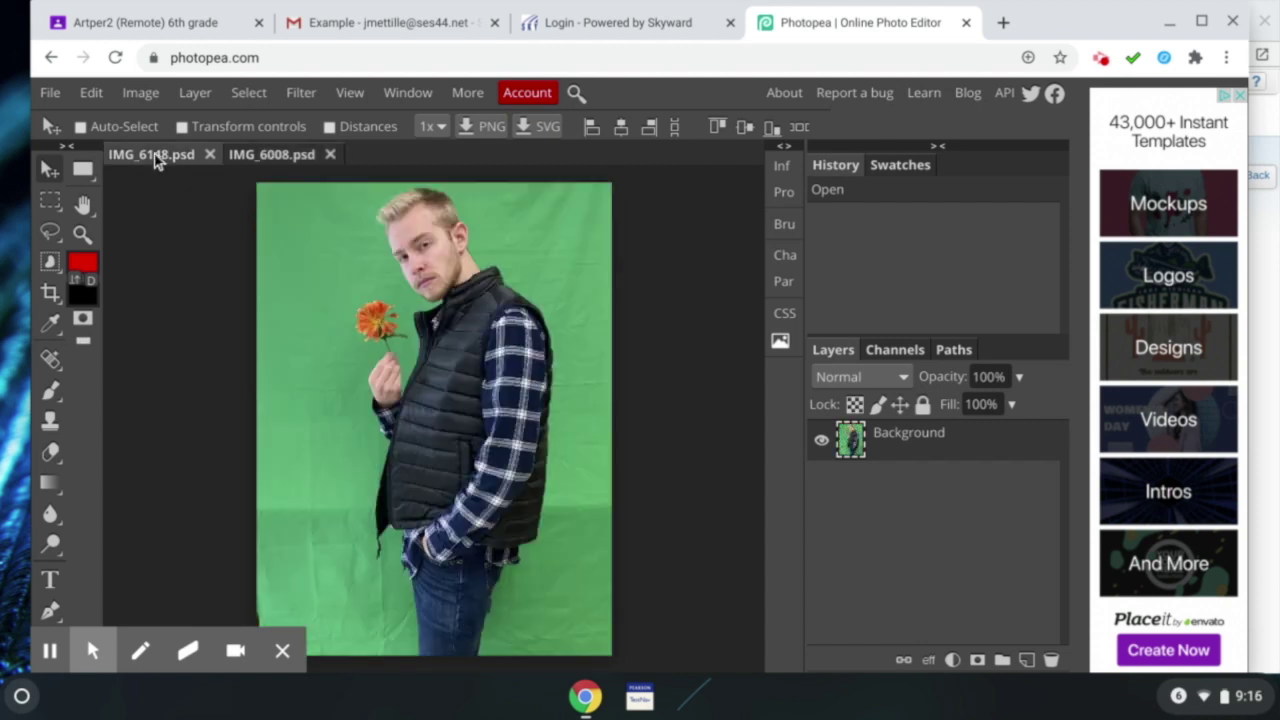
pyautogui.click(270, 160)
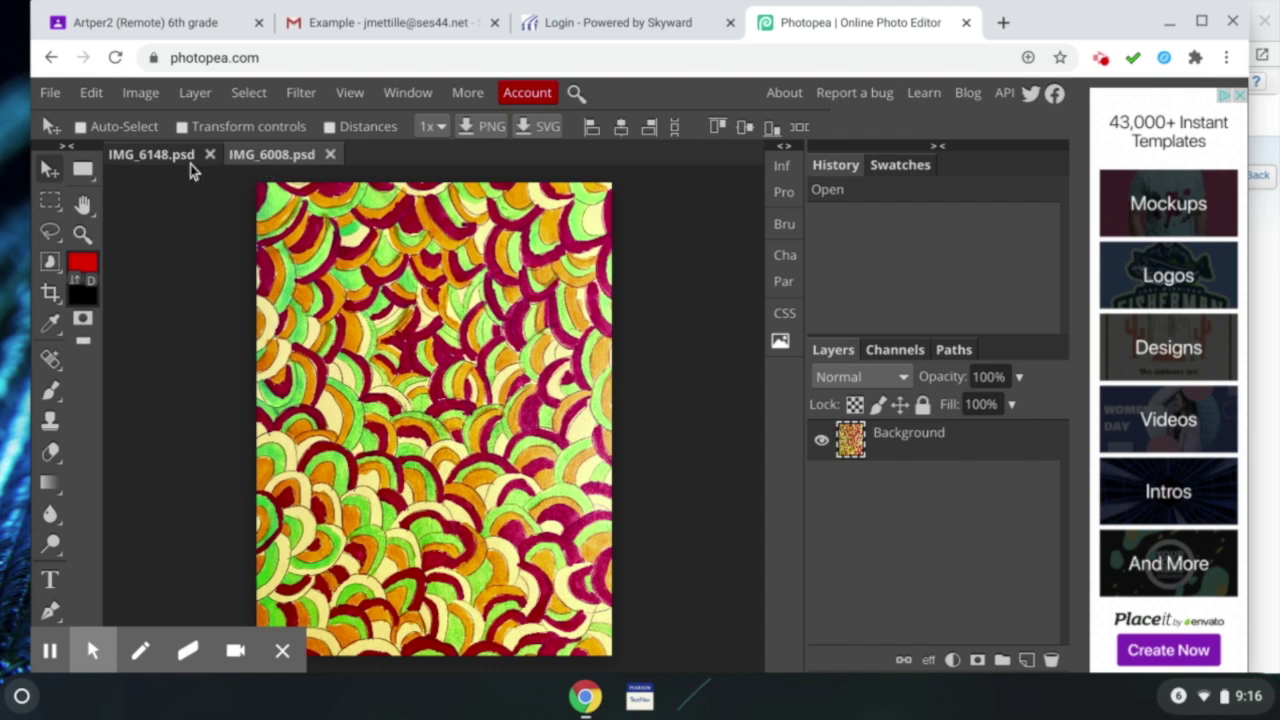
pyautogui.click(158, 160)
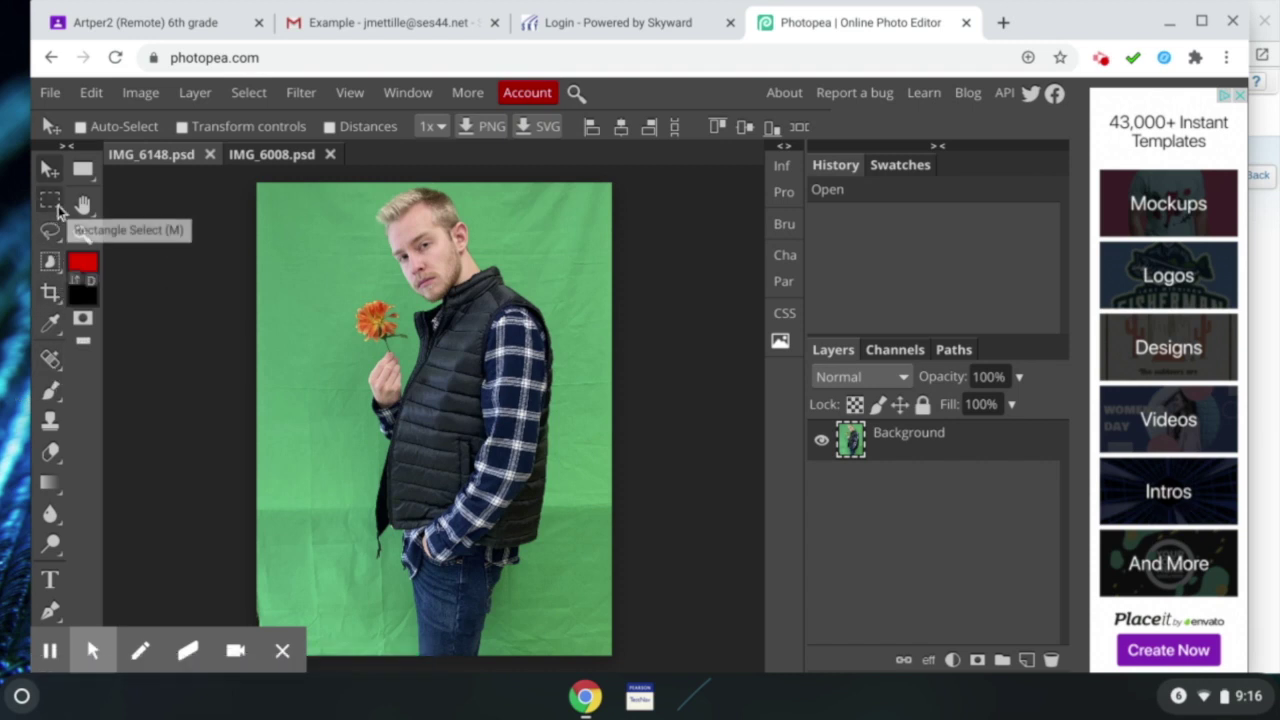
# - Switch to the Magic Wand tool from the Object Selection flyout (Tolerance 16, Contiguous on)
pyautogui.click(52, 262)
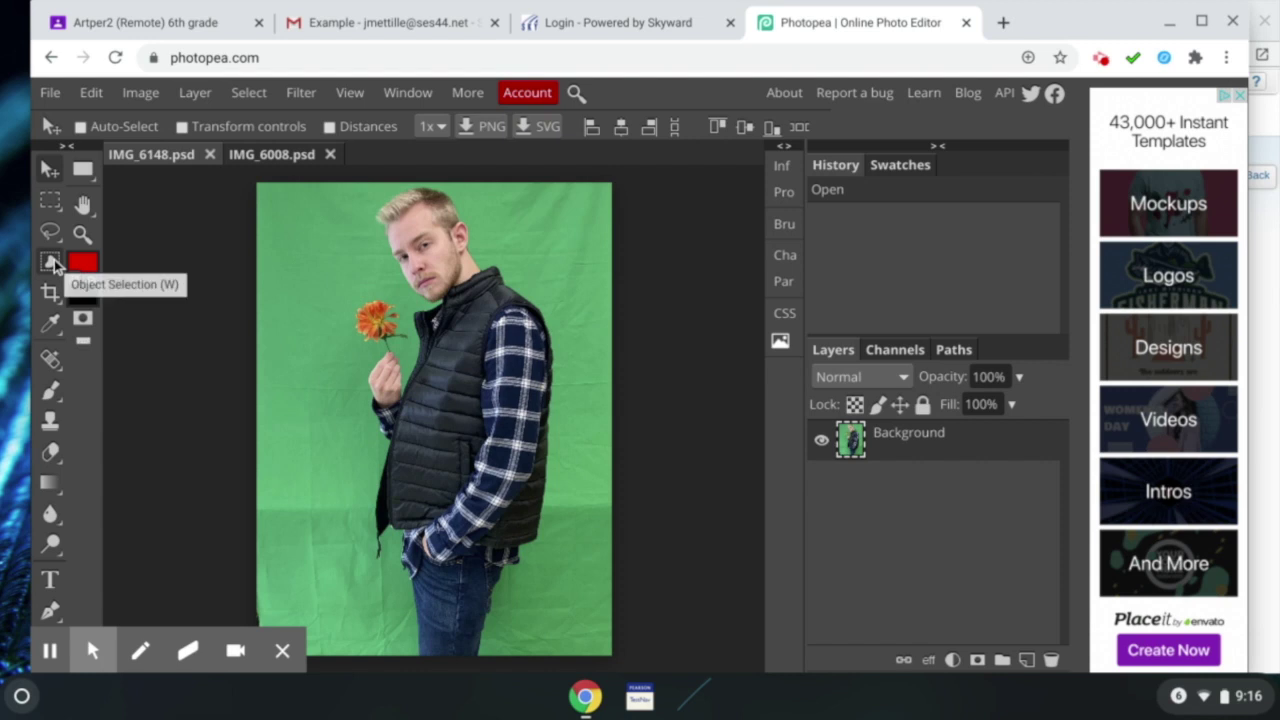
pyautogui.click(52, 262)
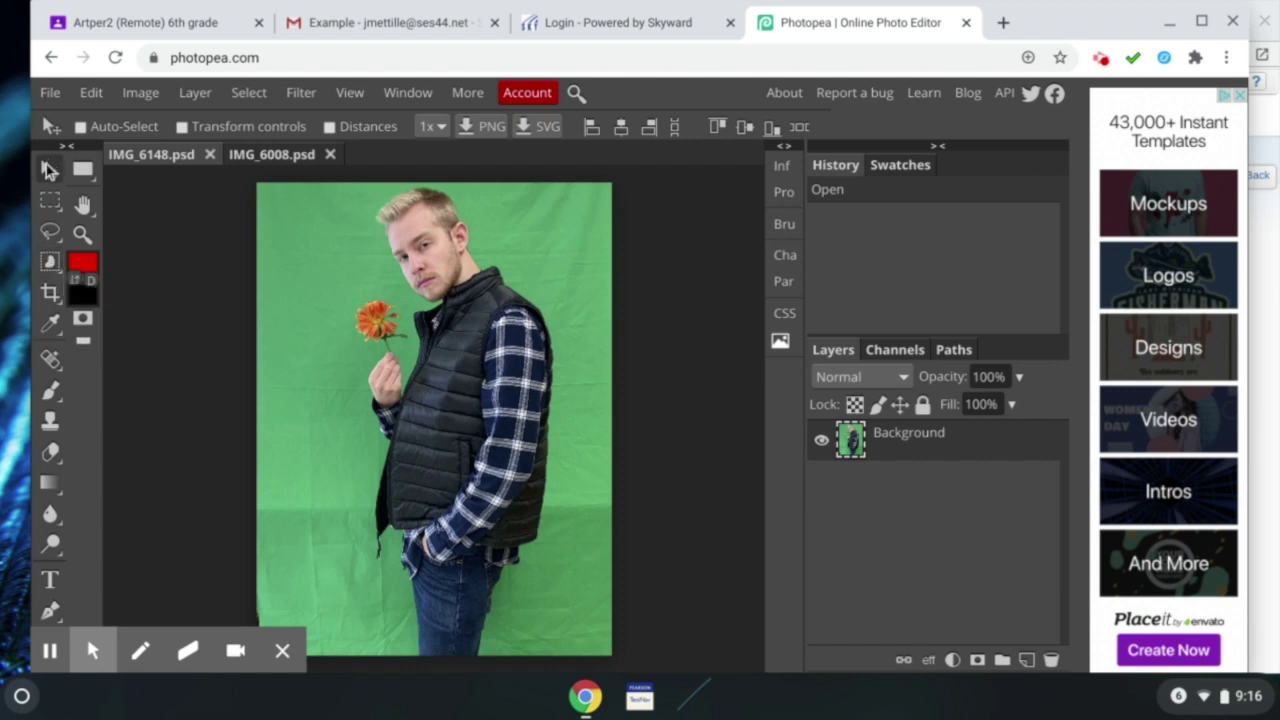
pyautogui.click(52, 264)
pyautogui.rightClick(52, 264)
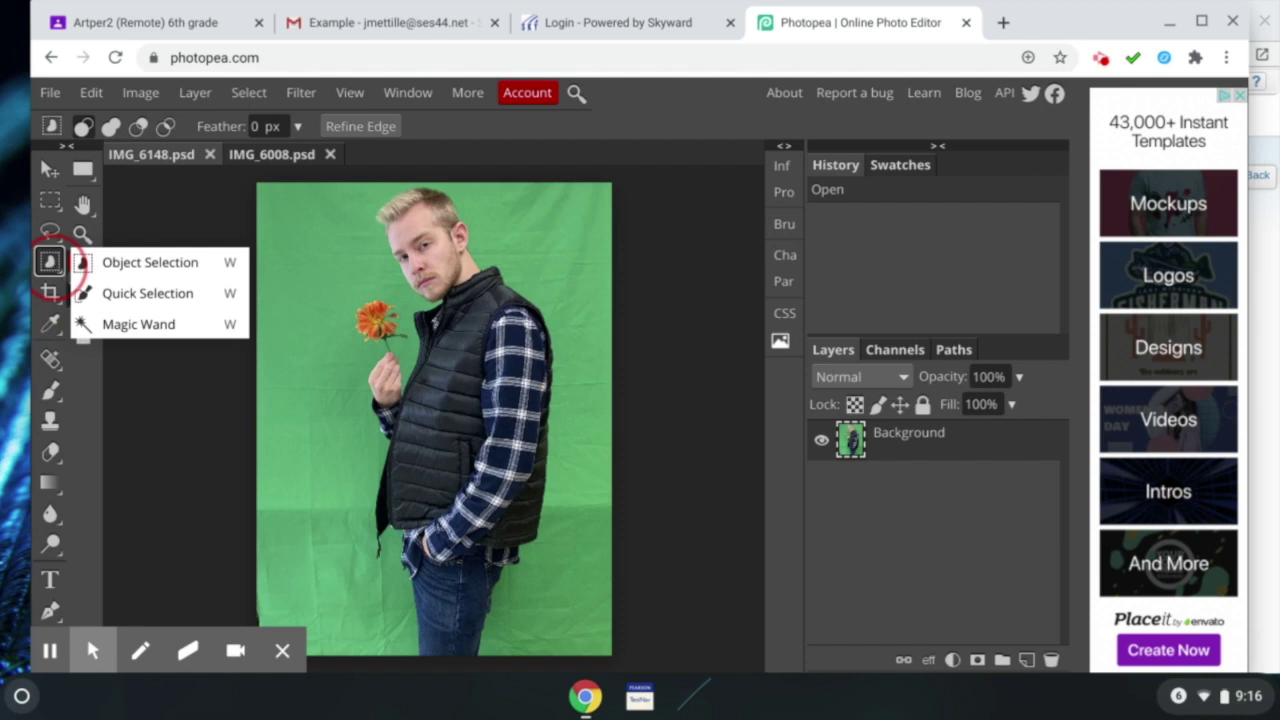
pyautogui.click(125, 328)
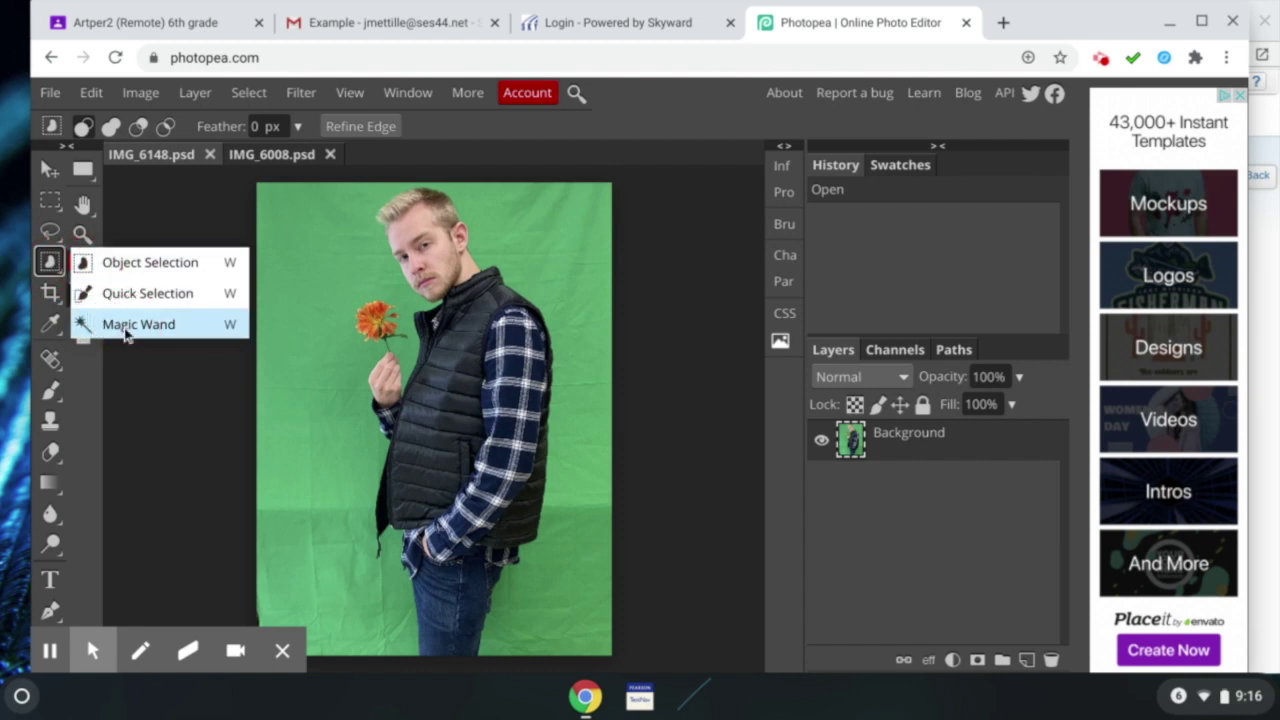
pyautogui.click(125, 328)
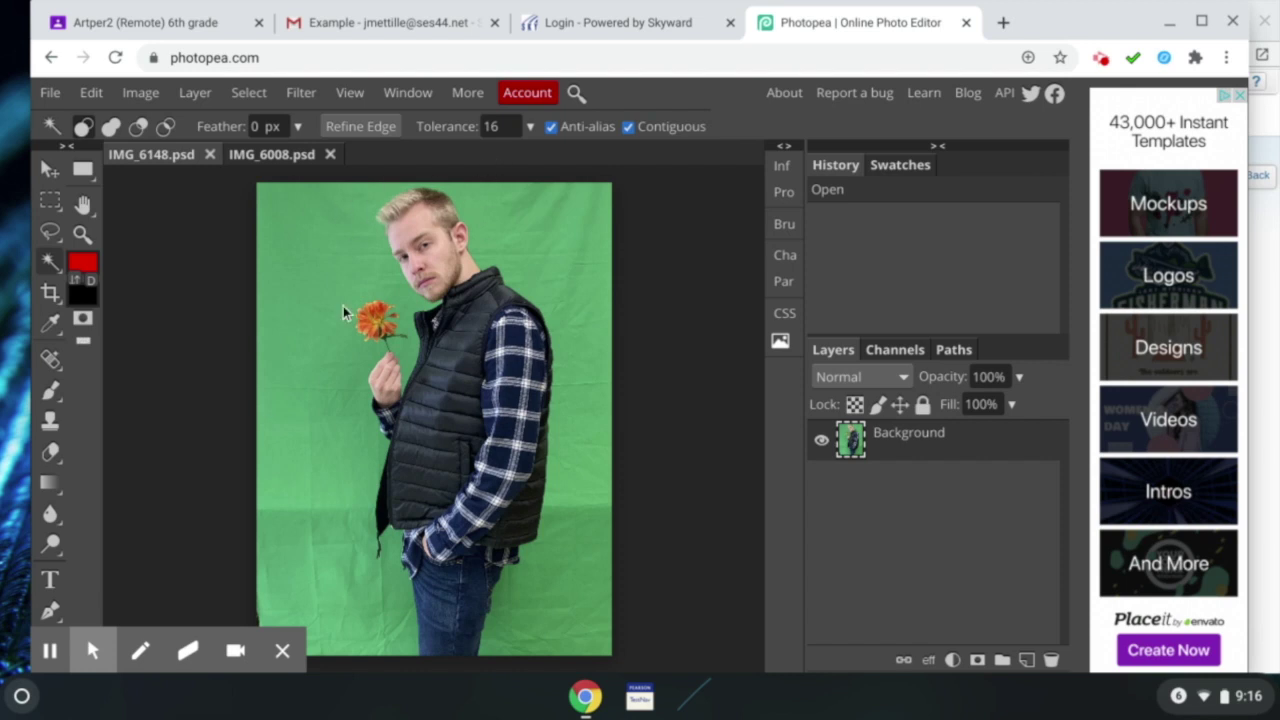
# - Magic-wand the green backdrop, then add the leftover green patches around both legs
pyautogui.click(321, 251)
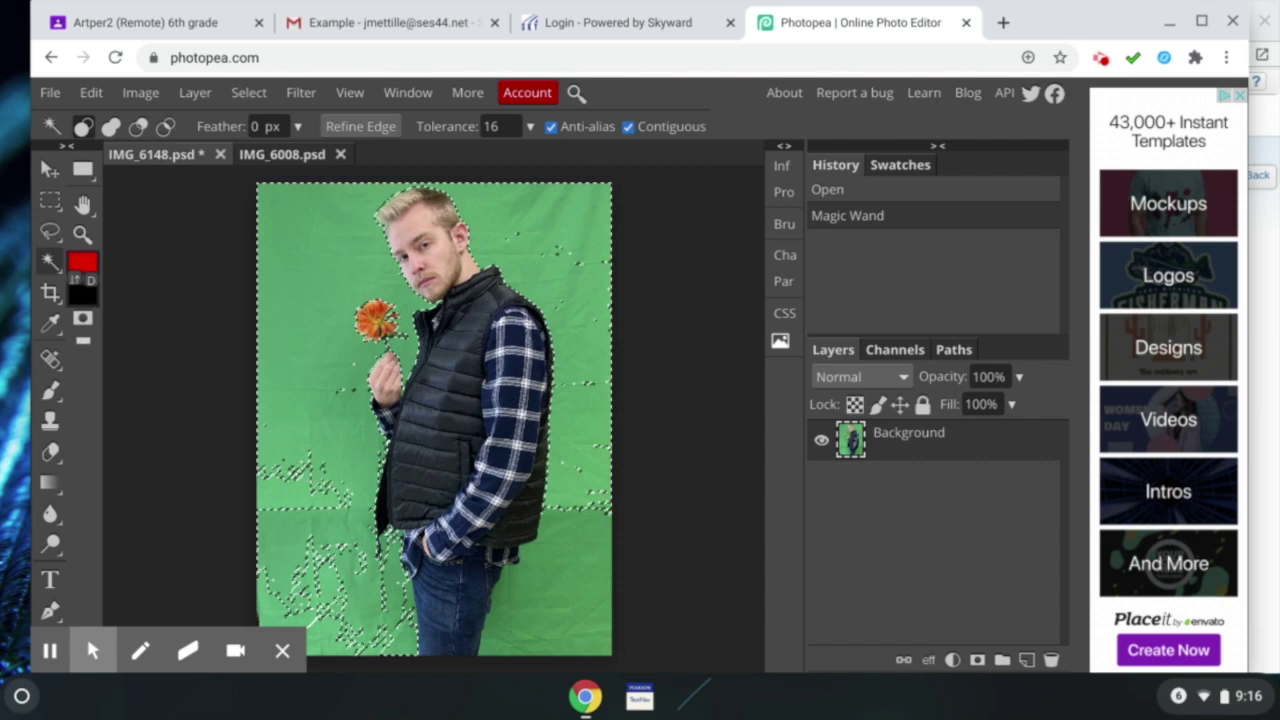
pyautogui.press('shift')
pyautogui.keyDown('shift'); pyautogui.click(363, 607); pyautogui.keyUp('shift')
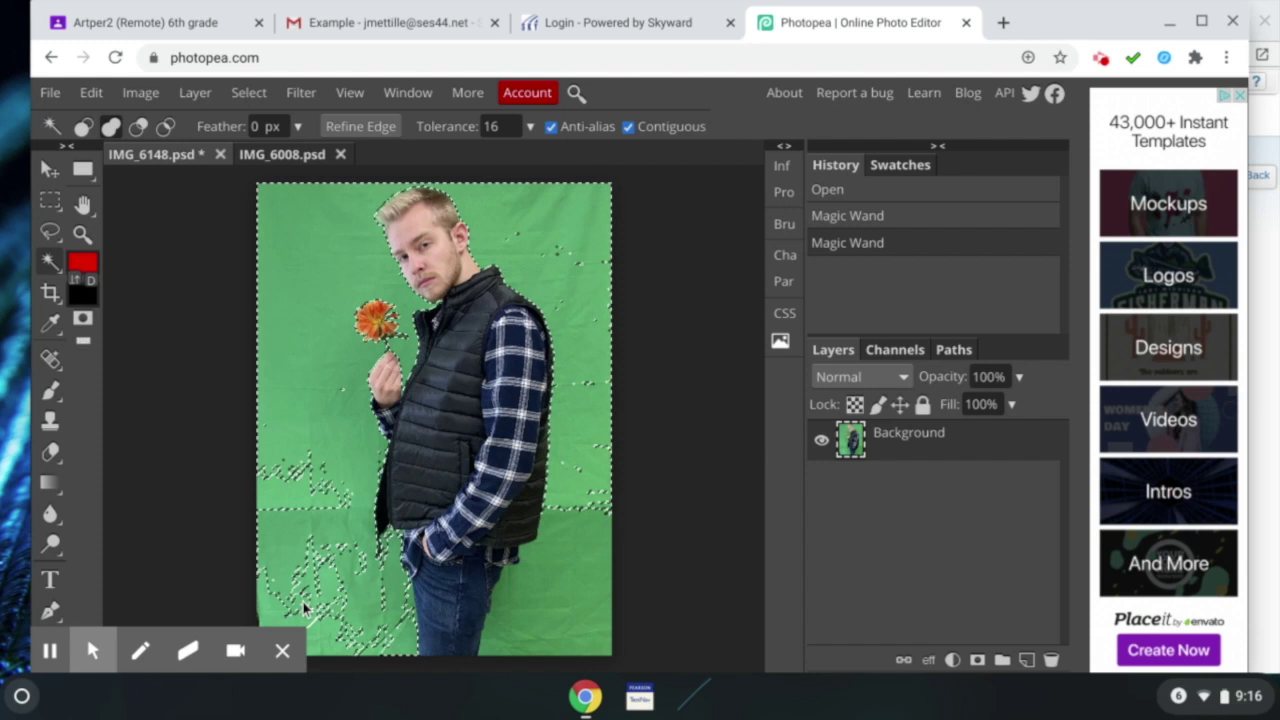
pyautogui.keyDown('shift'); pyautogui.click(294, 594); pyautogui.keyUp('shift')
pyautogui.keyDown('shift'); pyautogui.click(294, 594); pyautogui.keyUp('shift')
pyautogui.keyDown('shift'); pyautogui.click(366, 590); pyautogui.keyUp('shift')
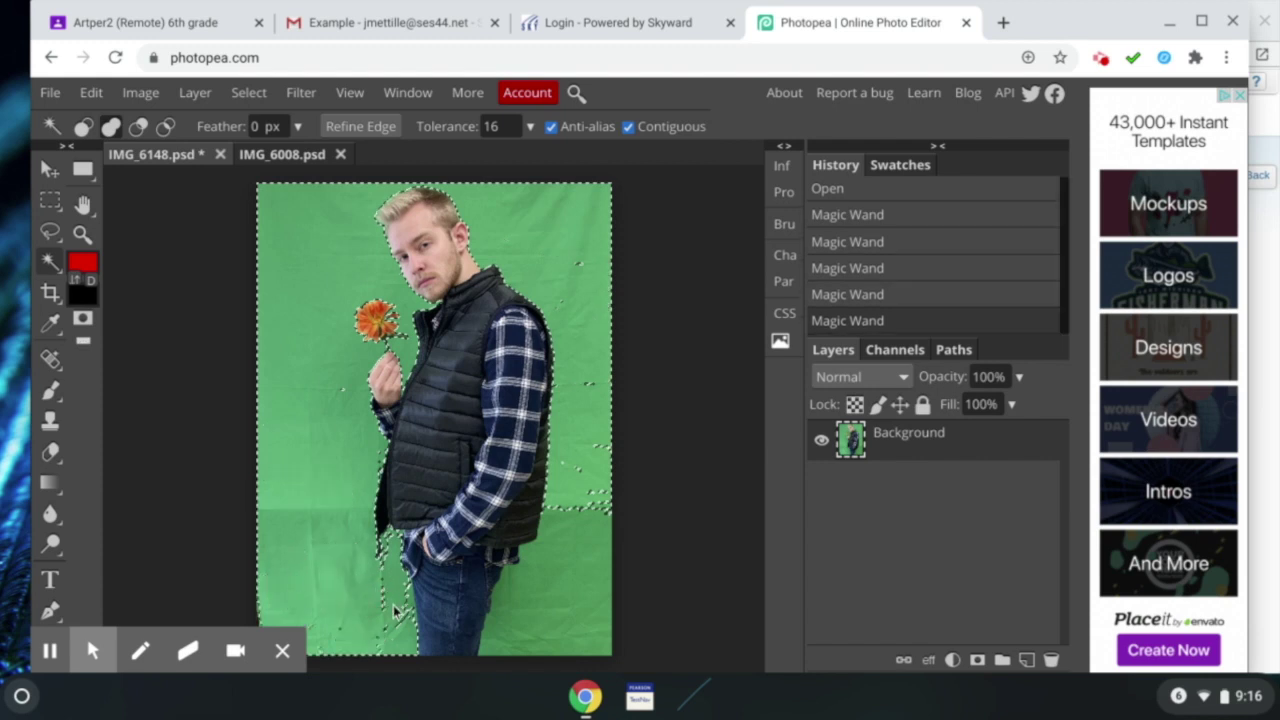
pyautogui.keyDown('shift'); pyautogui.click(393, 607); pyautogui.keyUp('shift')
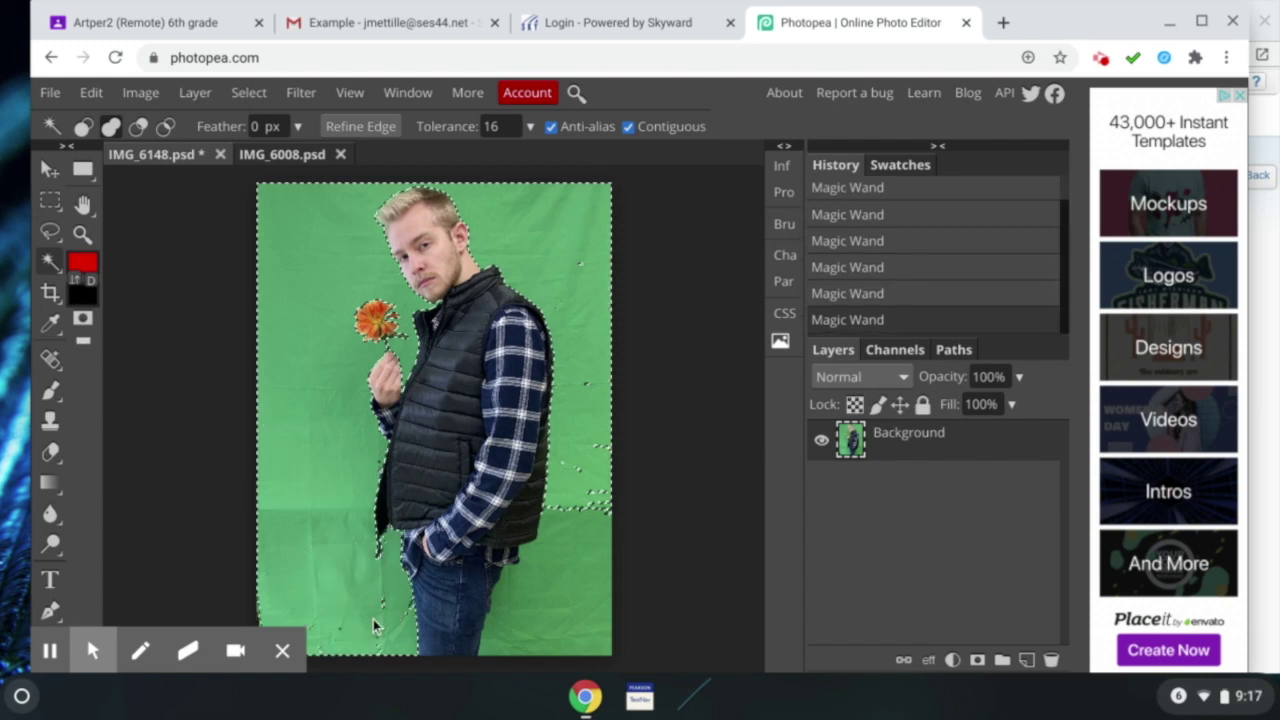
pyautogui.keyDown('shift'); pyautogui.click(540, 618); pyautogui.keyUp('shift')
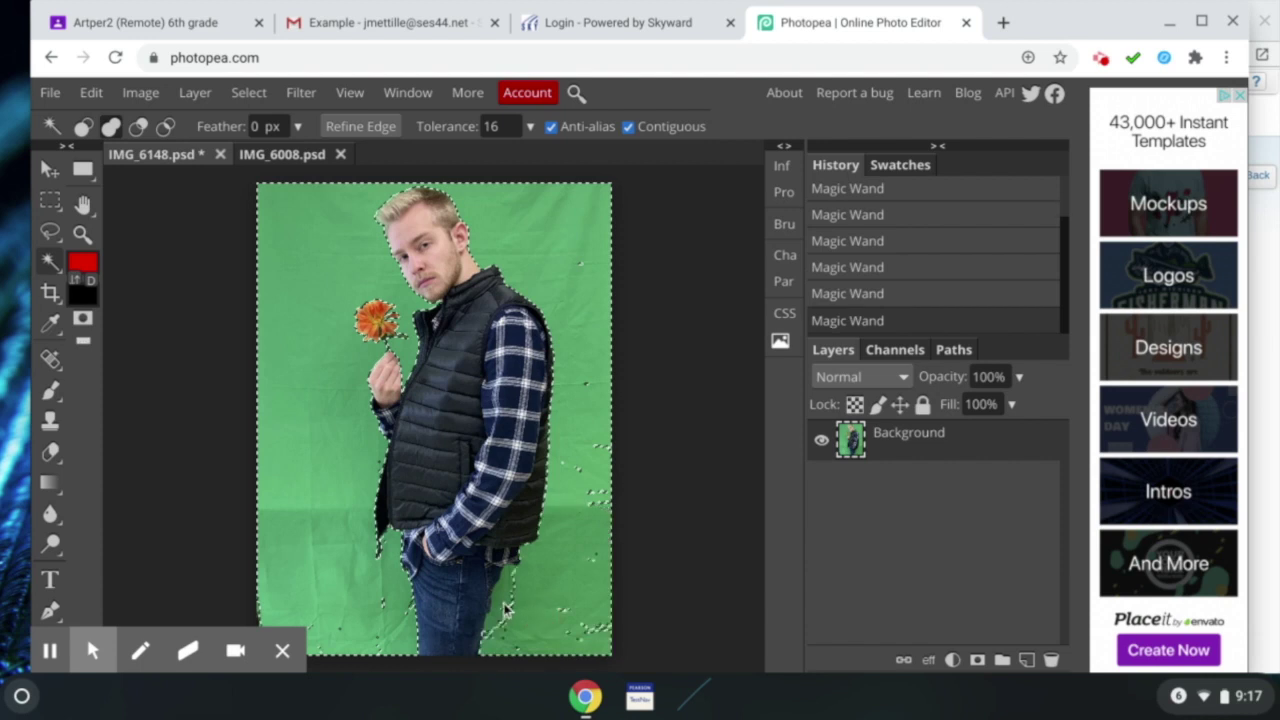
pyautogui.keyDown('shift'); pyautogui.click(504, 618); pyautogui.keyUp('shift')
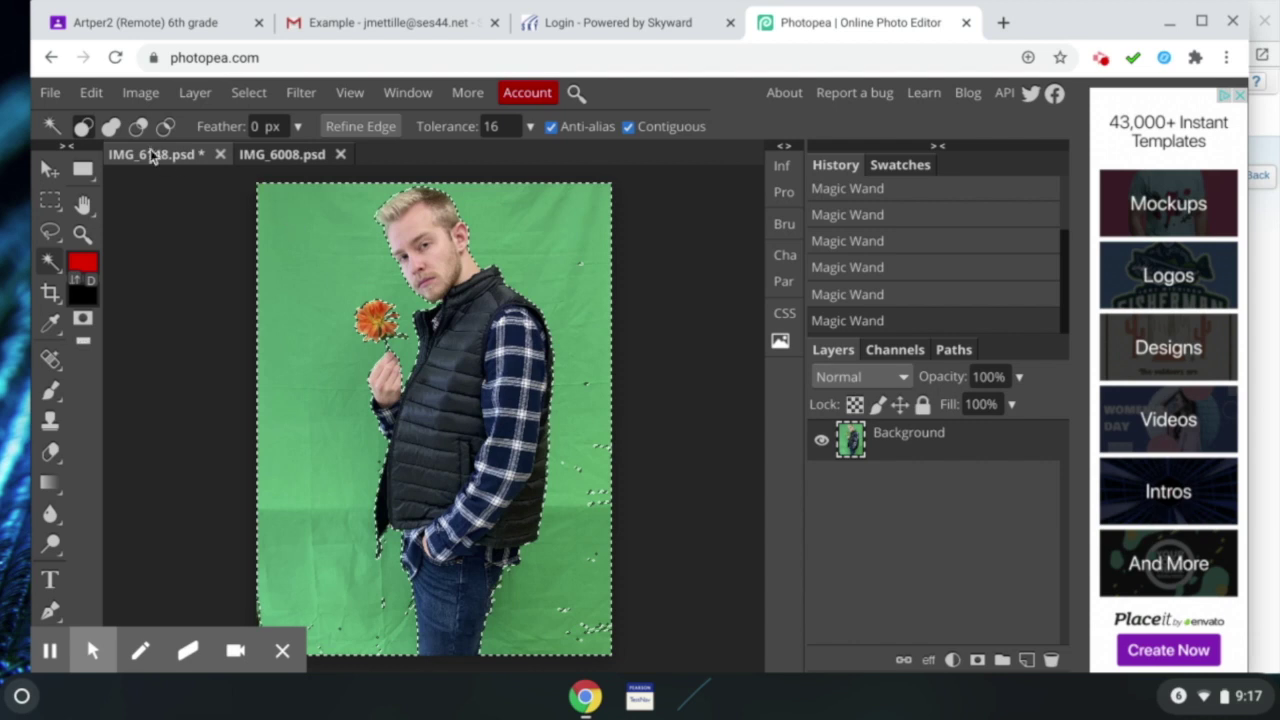
# - Delete the selected green background, leaving the man on transparency
pyautogui.click(91, 92)
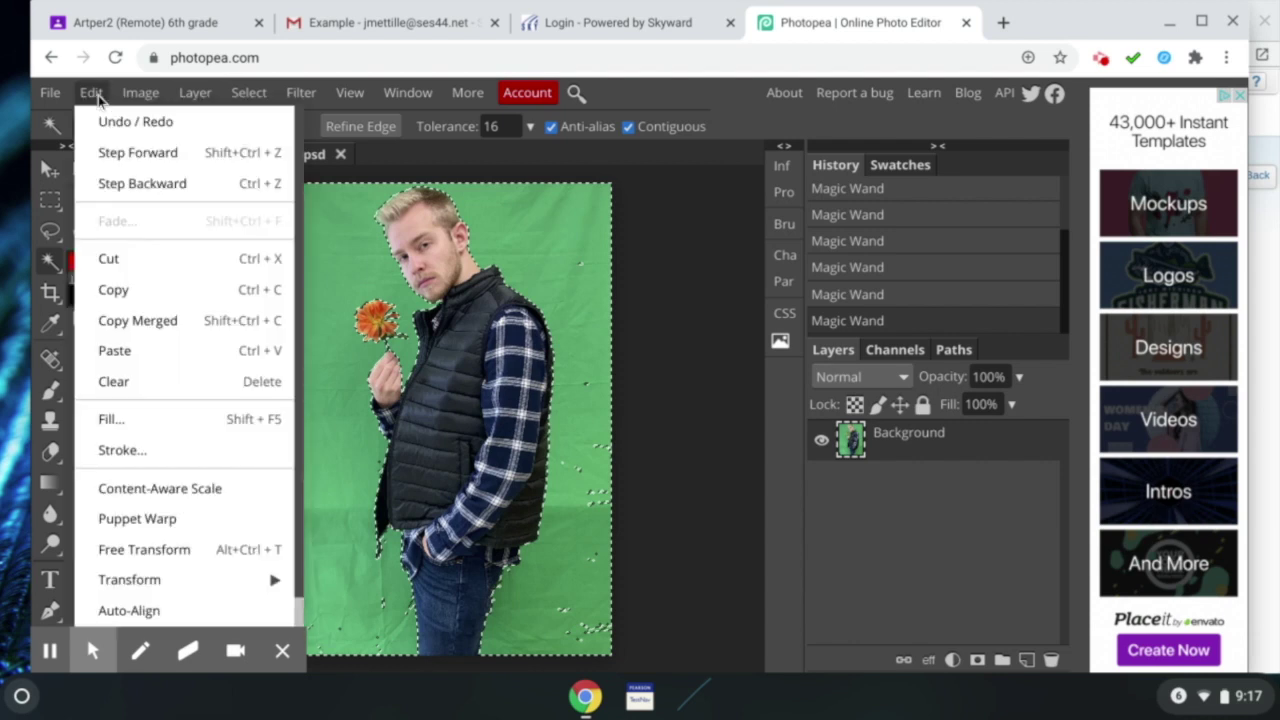
pyautogui.click(147, 259)
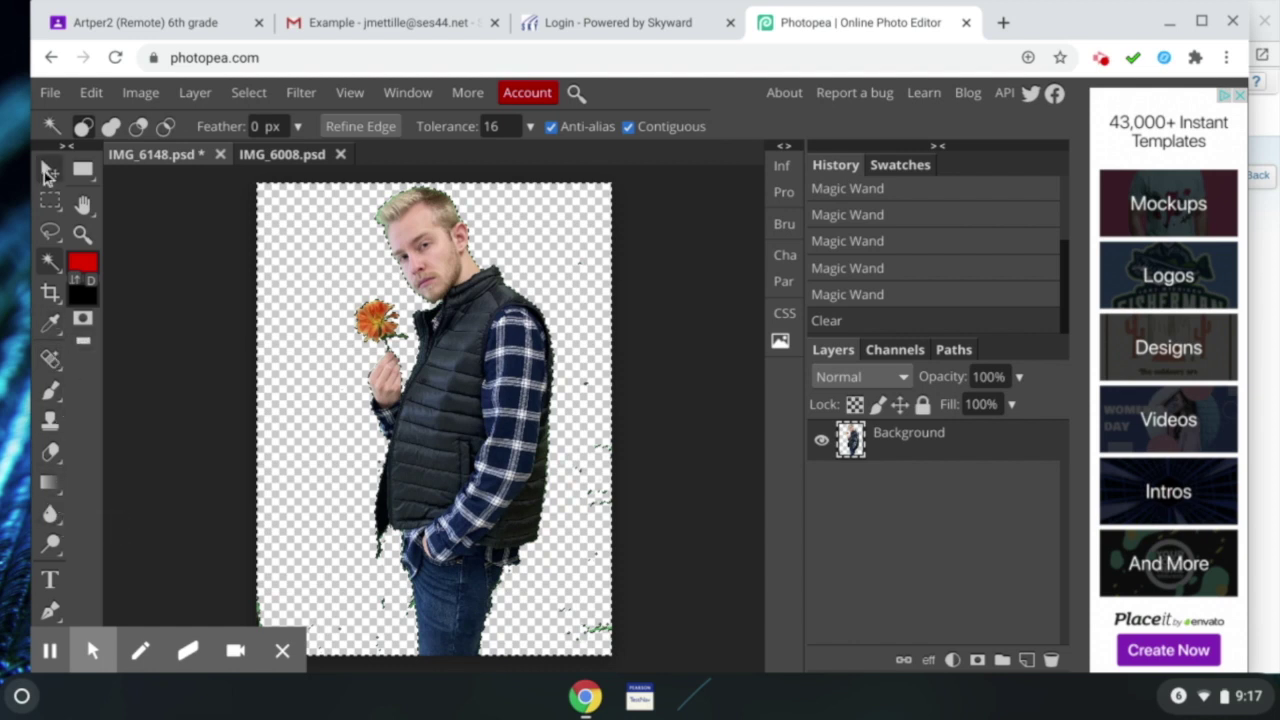
pyautogui.click(54, 452)
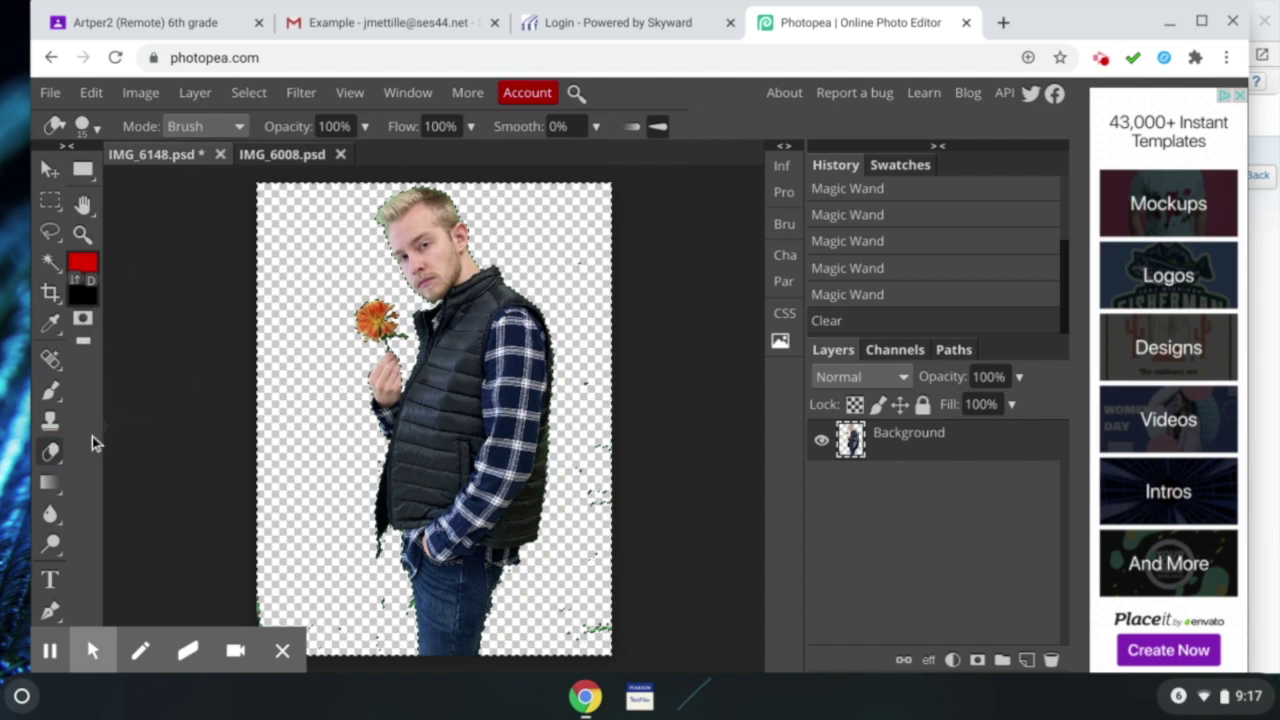
# - Set the eraser to 276 px and erase stray specks along the man's right side
pyautogui.click(94, 130)
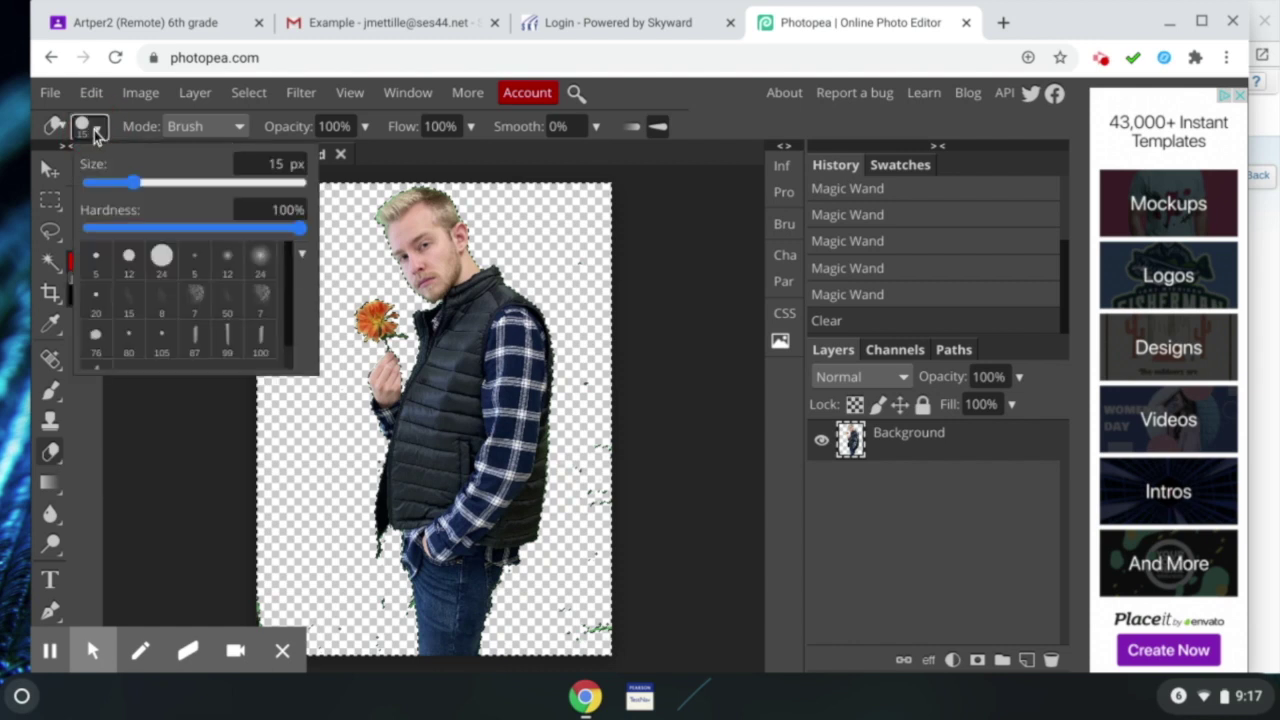
pyautogui.click(158, 188)
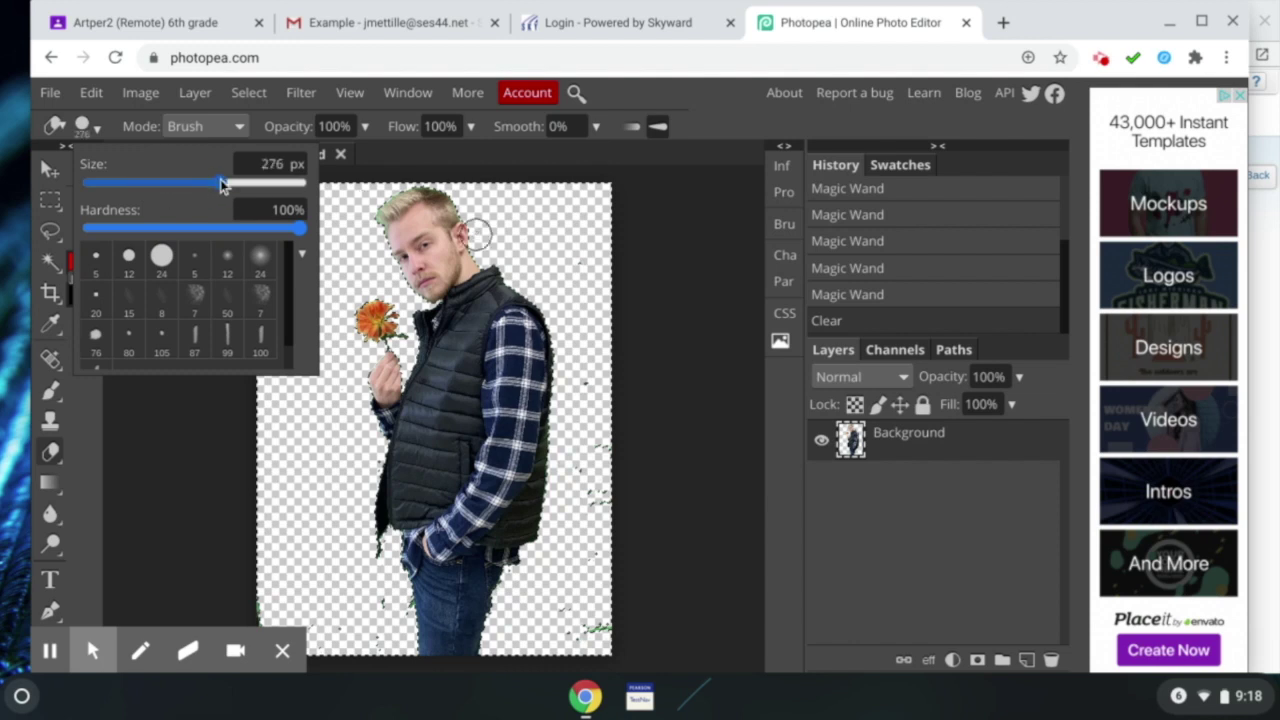
pyautogui.click(588, 393)
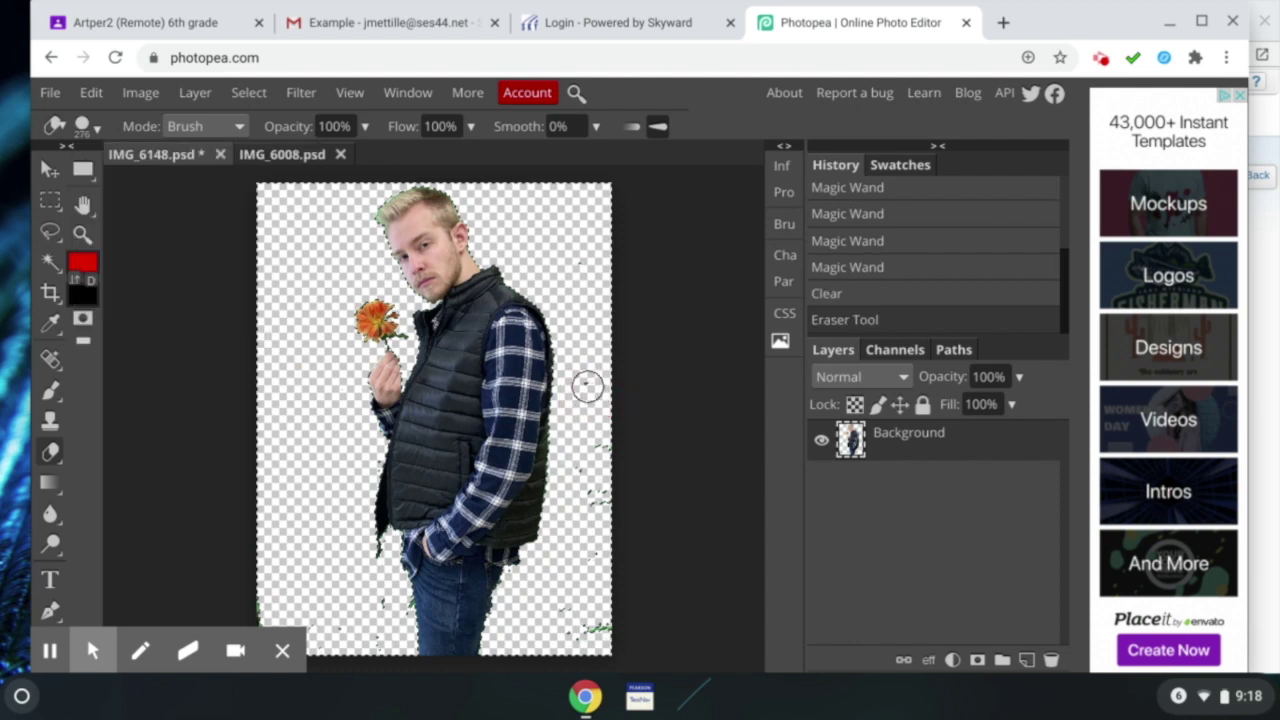
pyautogui.click(586, 388)
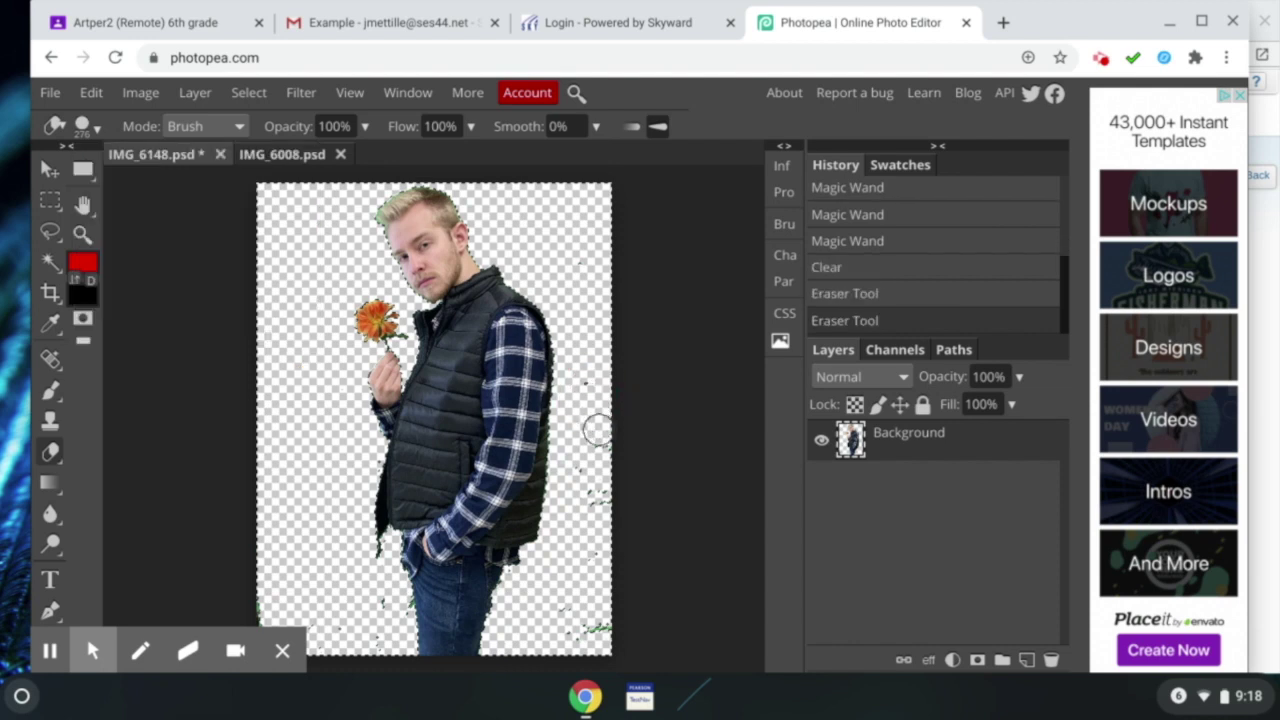
pyautogui.moveTo(597, 430)
pyautogui.mouseDown()
pyautogui.moveTo(591, 517)
pyautogui.moveTo(603, 498)
pyautogui.moveTo(594, 457)
pyautogui.moveTo(589, 520)
pyautogui.mouseUp()
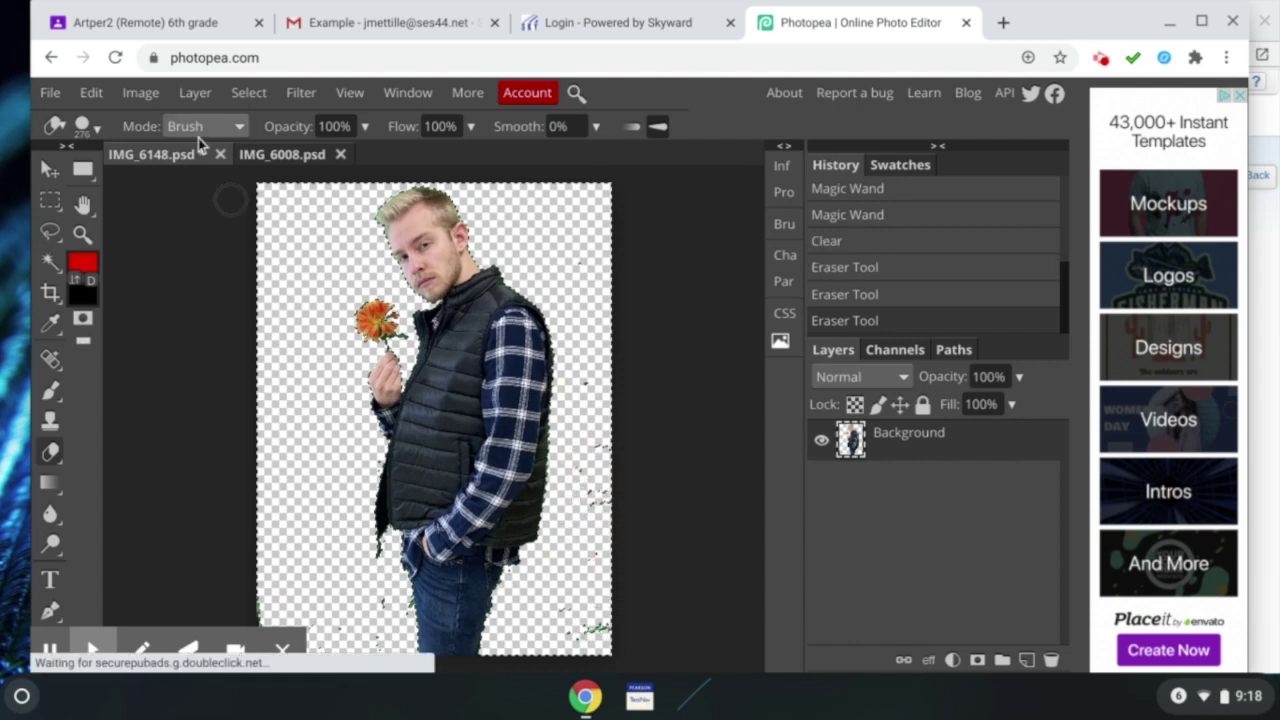
pyautogui.click(49, 175)
pyautogui.click(460, 373)
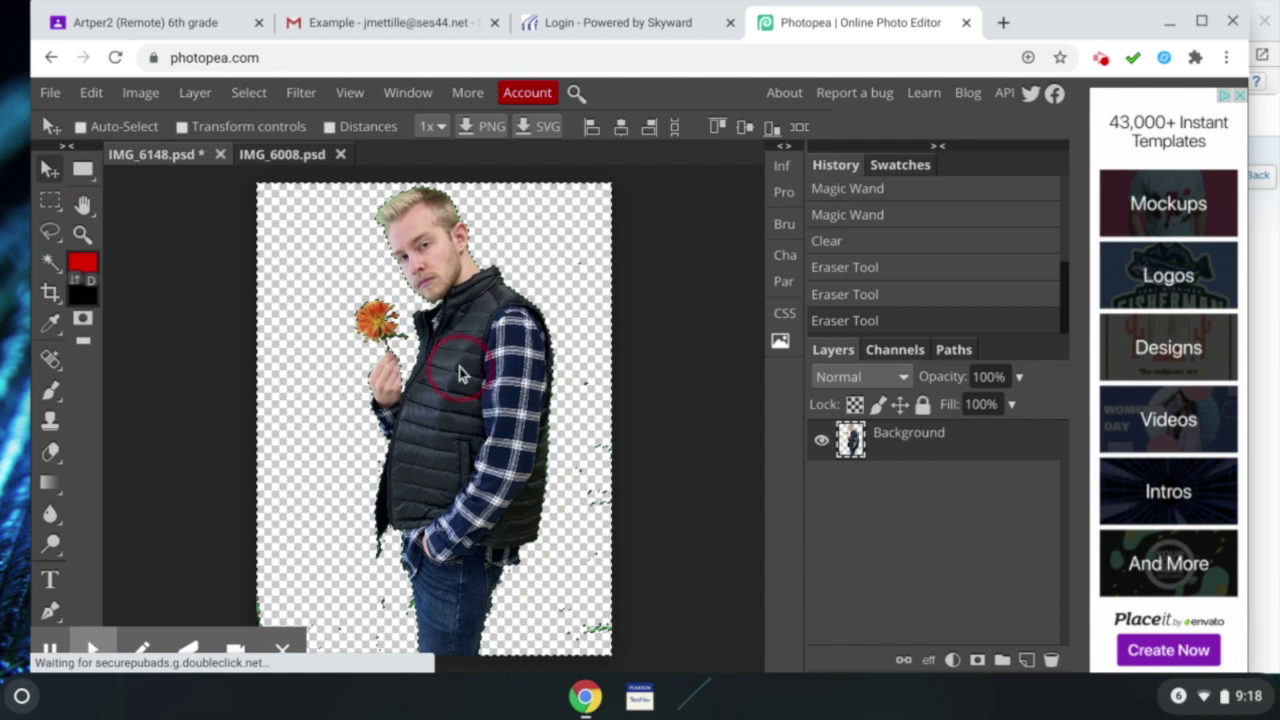
pyautogui.click(904, 484)
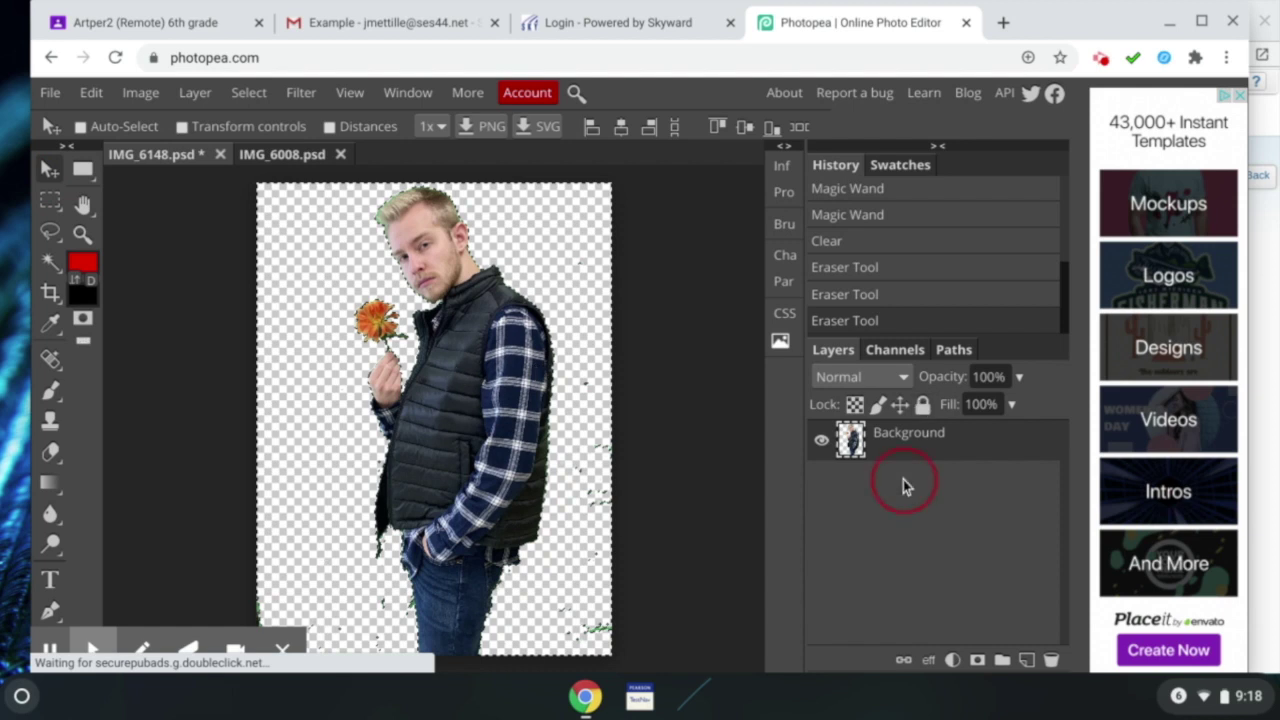
# - Back on the portrait, deselect the man with a Rectangle Select click
pyautogui.click(280, 154)
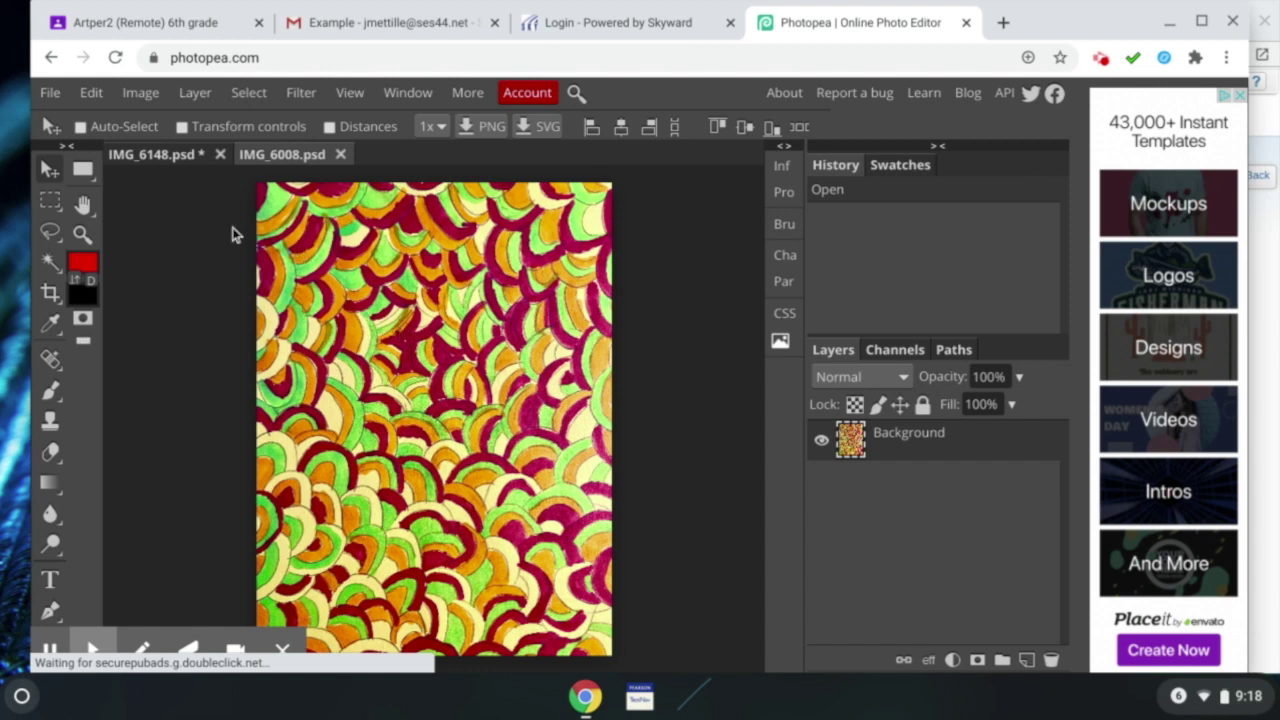
pyautogui.click(189, 156)
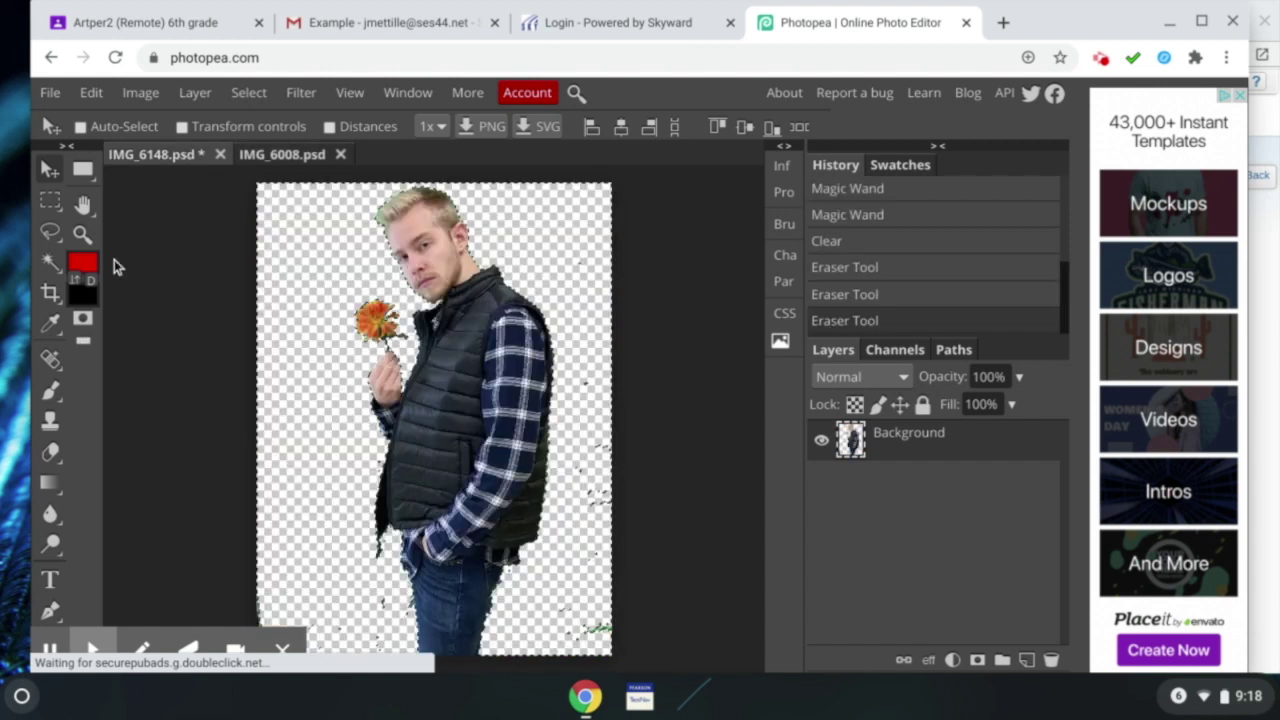
pyautogui.click(49, 200)
pyautogui.click(273, 237)
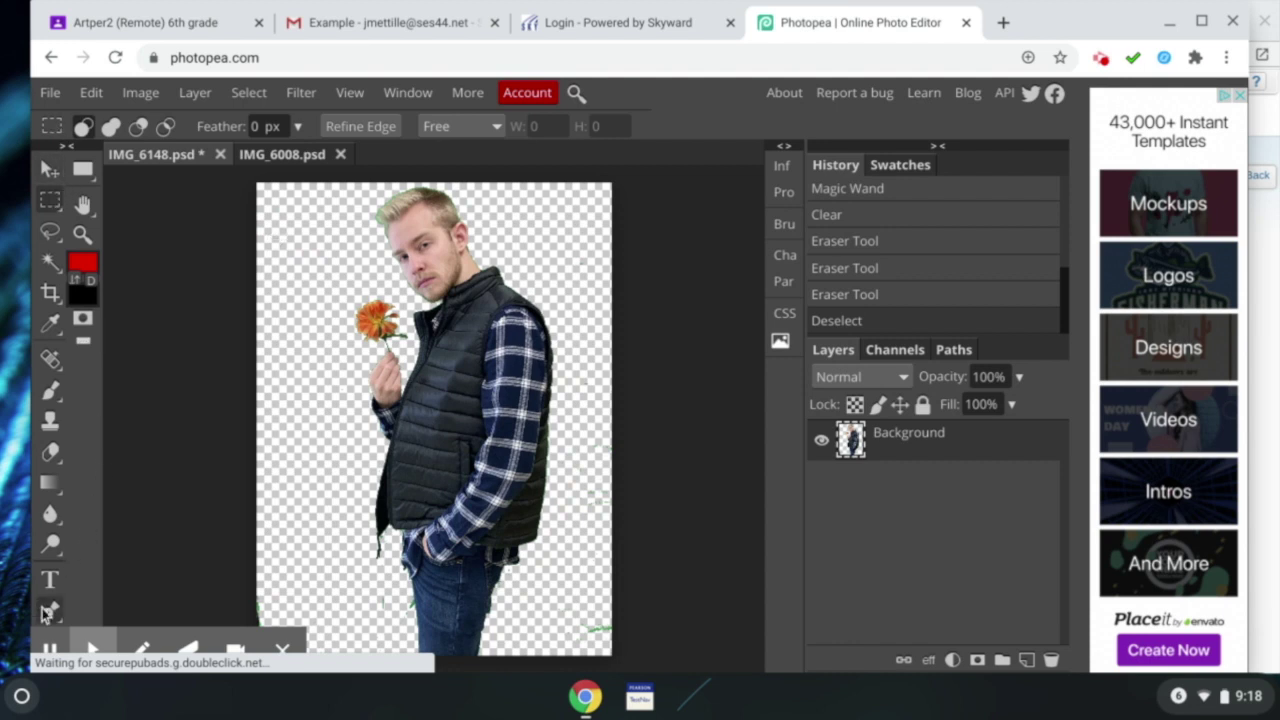
# - Erase remaining green specks at the bottom right, right edge and beside the jeans
pyautogui.click(52, 455)
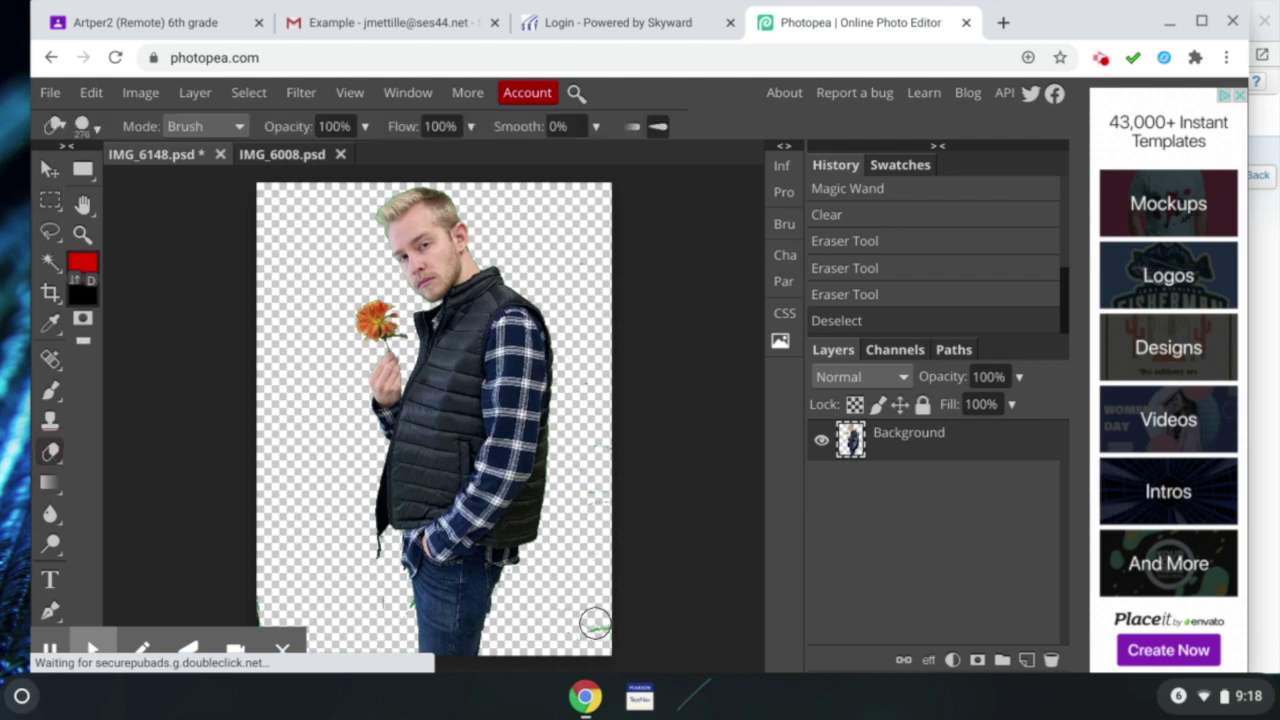
pyautogui.moveTo(595, 623); pyautogui.dragTo(593, 590)
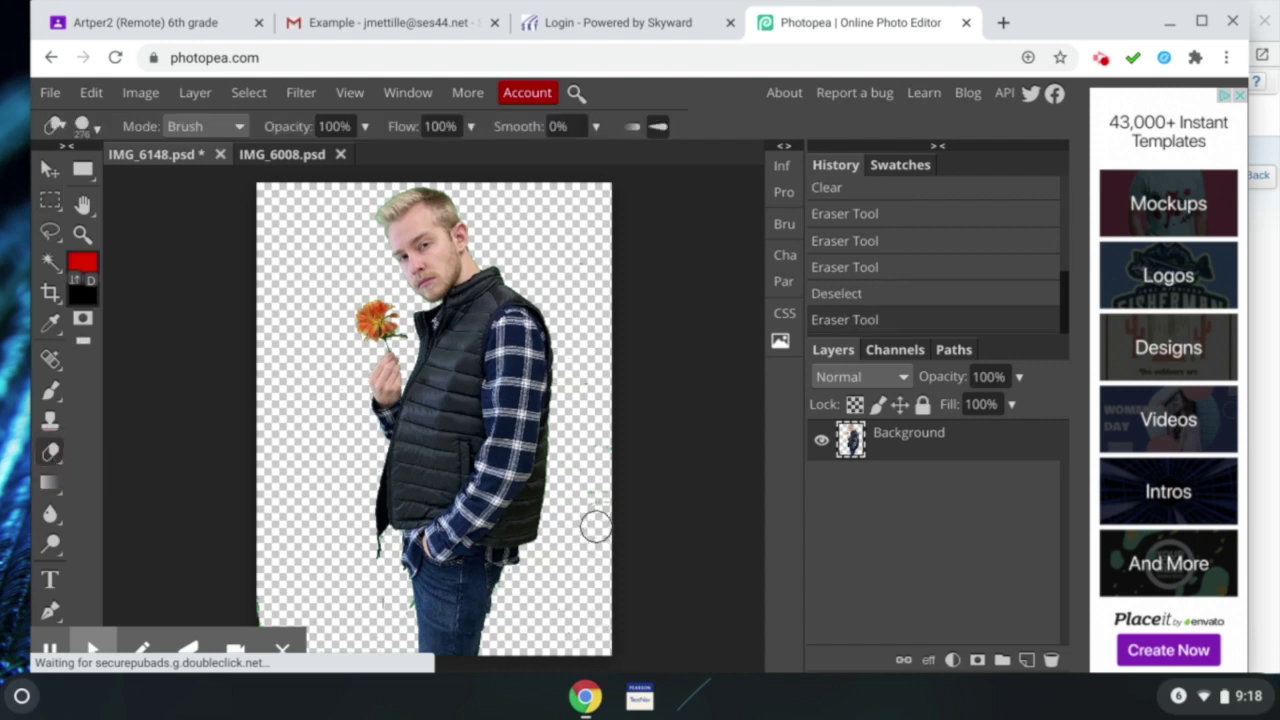
pyautogui.moveTo(595, 527); pyautogui.dragTo(592, 445)
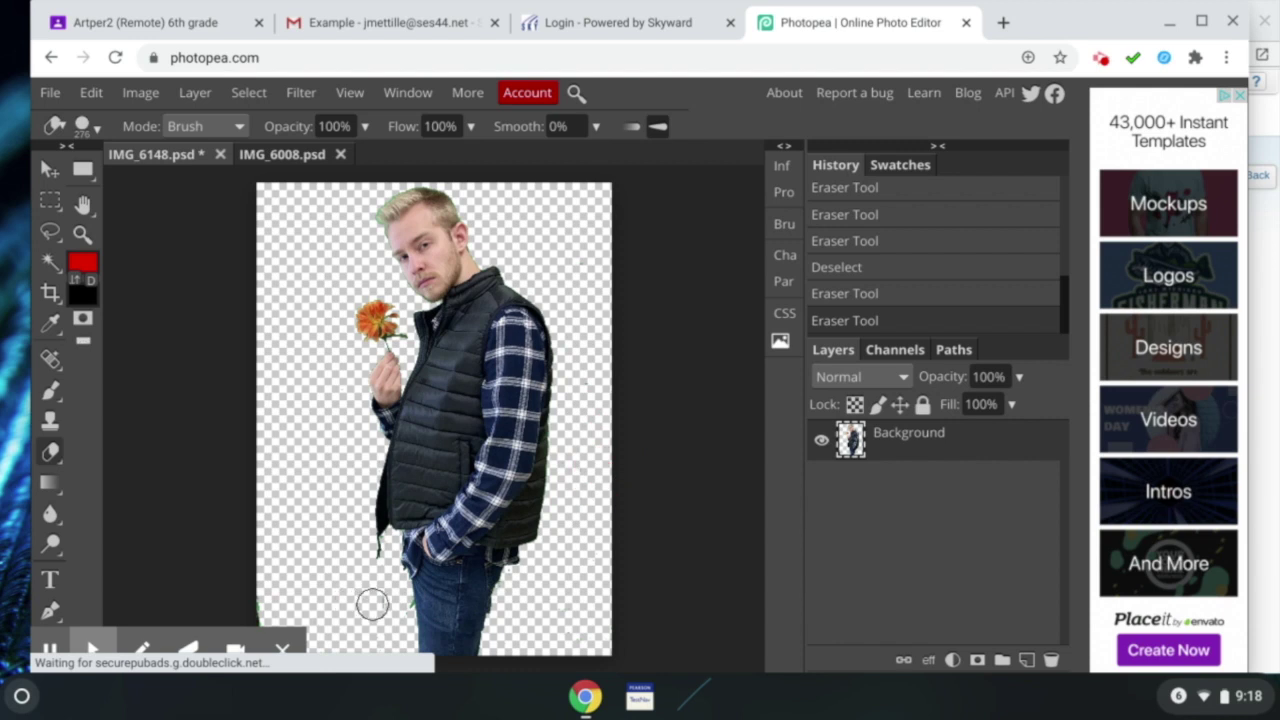
pyautogui.moveTo(372, 603); pyautogui.dragTo(401, 617)
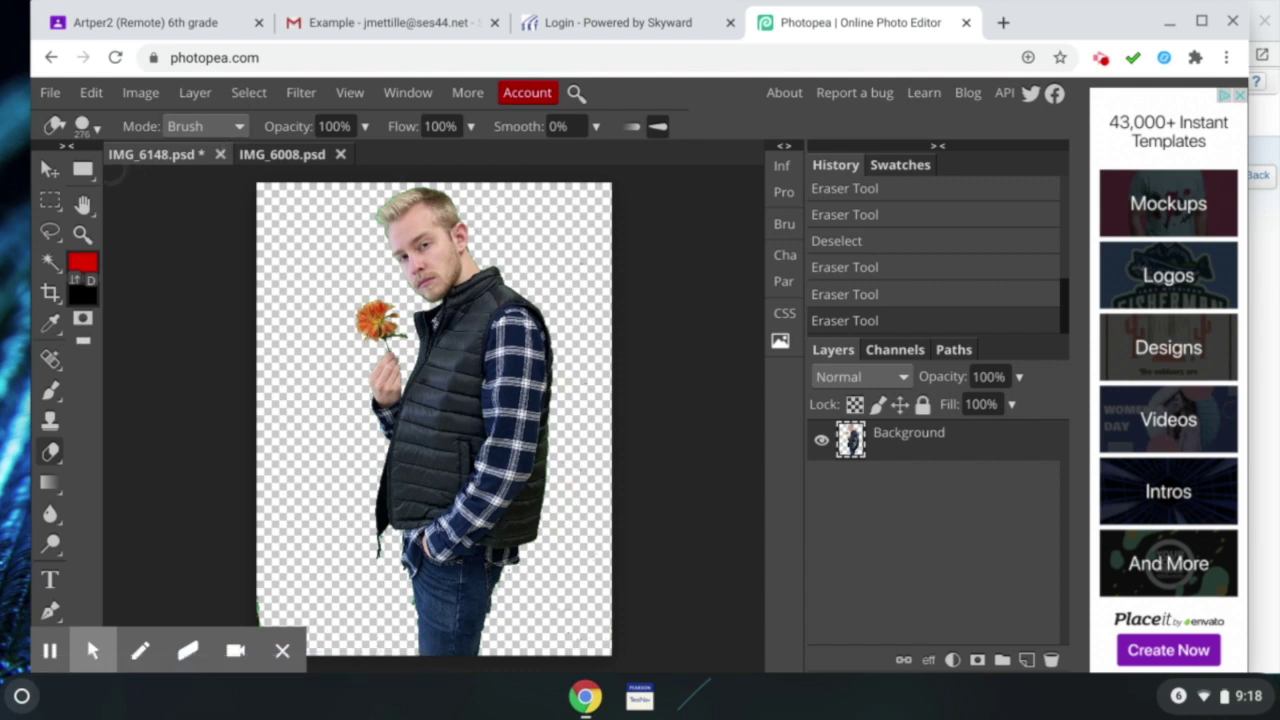
# - In IMG_6008.psd, rectangle-select the entire pattern canvas
pyautogui.click(50, 170)
pyautogui.click(279, 154)
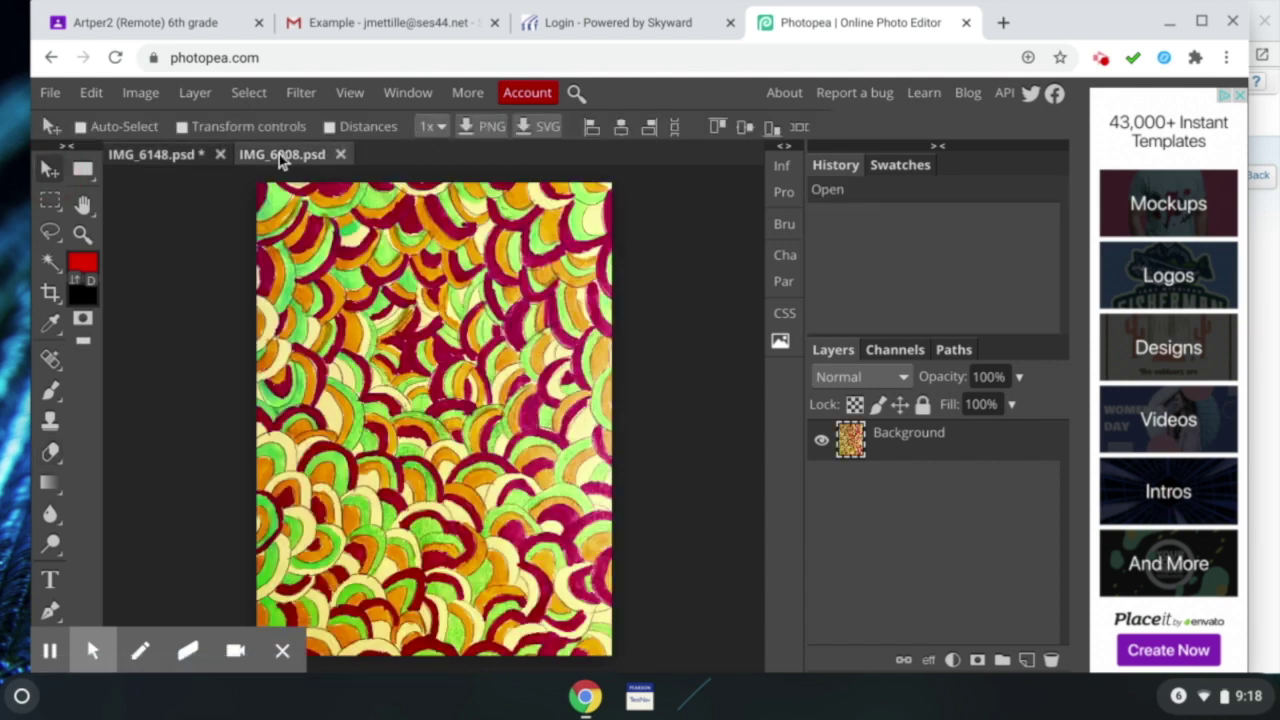
pyautogui.click(52, 205)
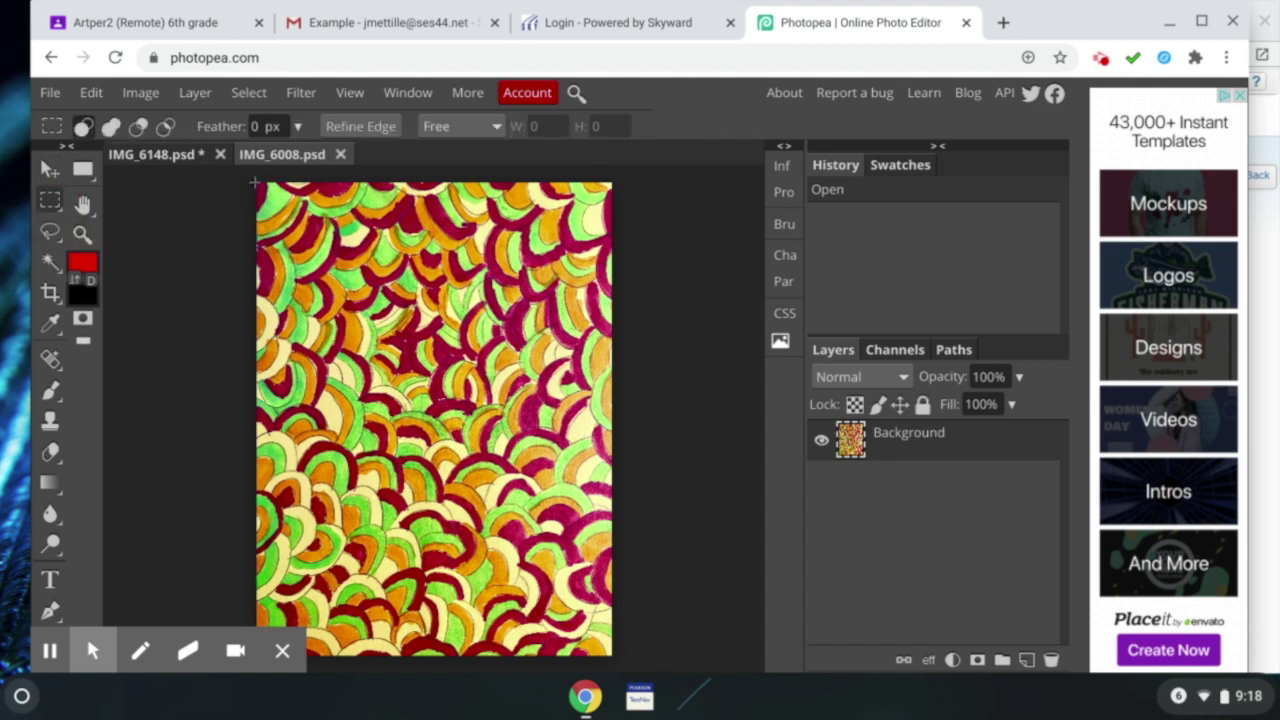
pyautogui.moveTo(256, 183); pyautogui.dragTo(616, 657)
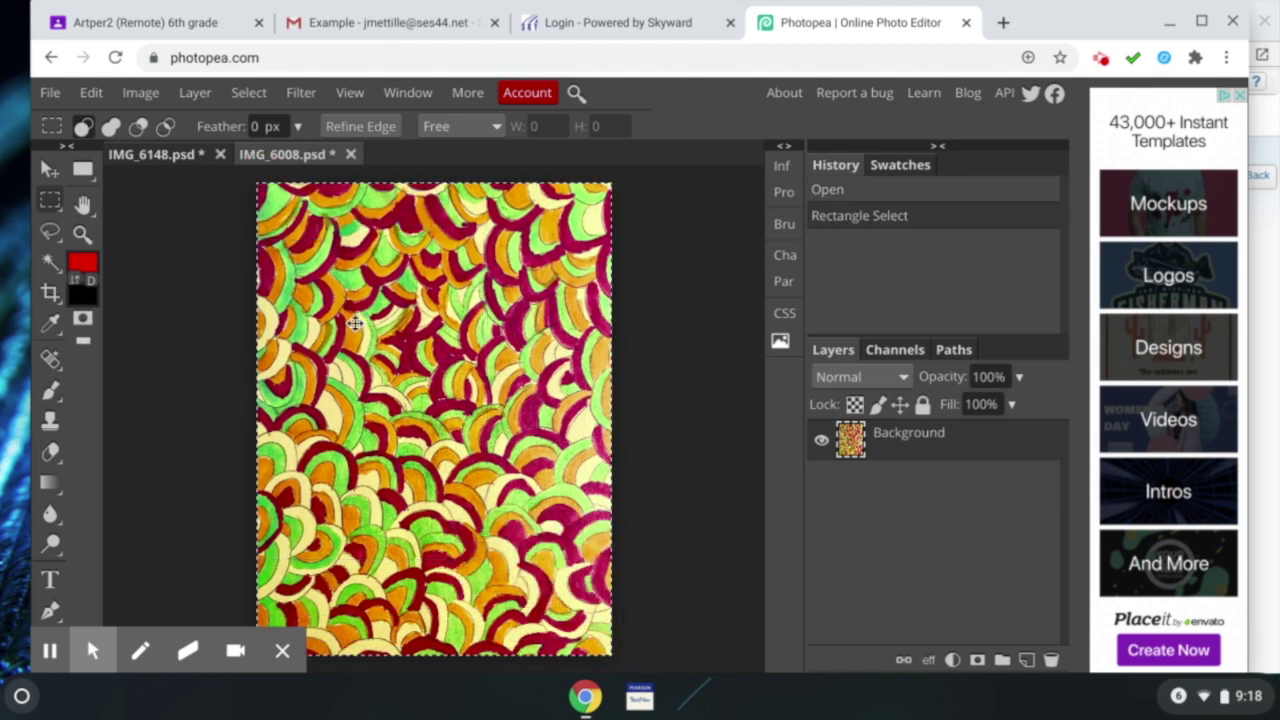
pyautogui.click(143, 95)
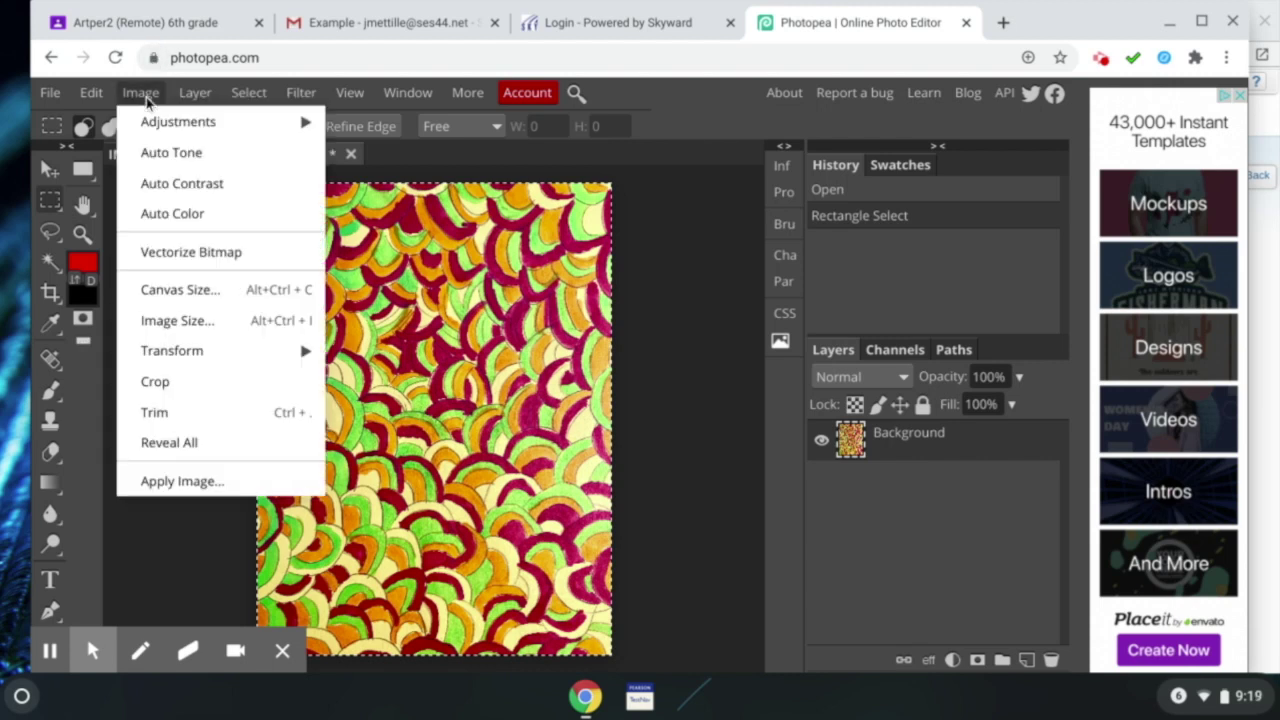
pyautogui.moveTo(186, 124)
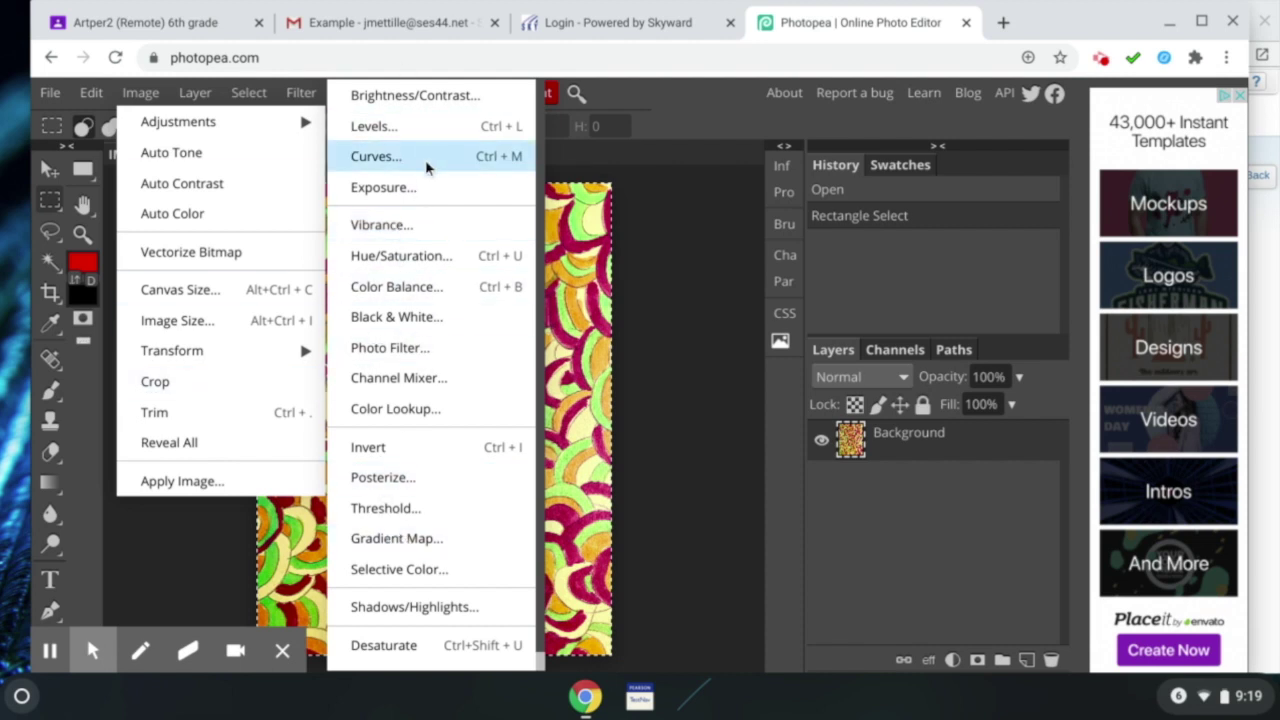
pyautogui.click(698, 132)
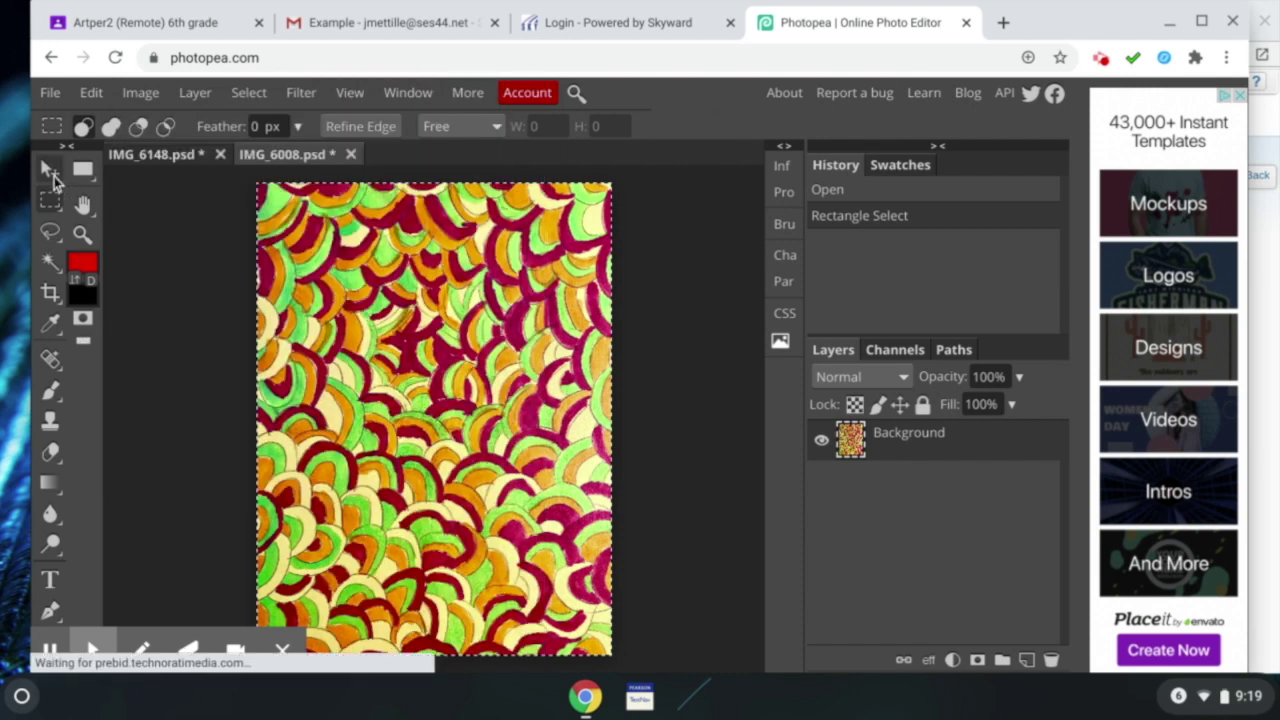
# - Shift the selected pattern up slightly and copy it
pyautogui.click(52, 178)
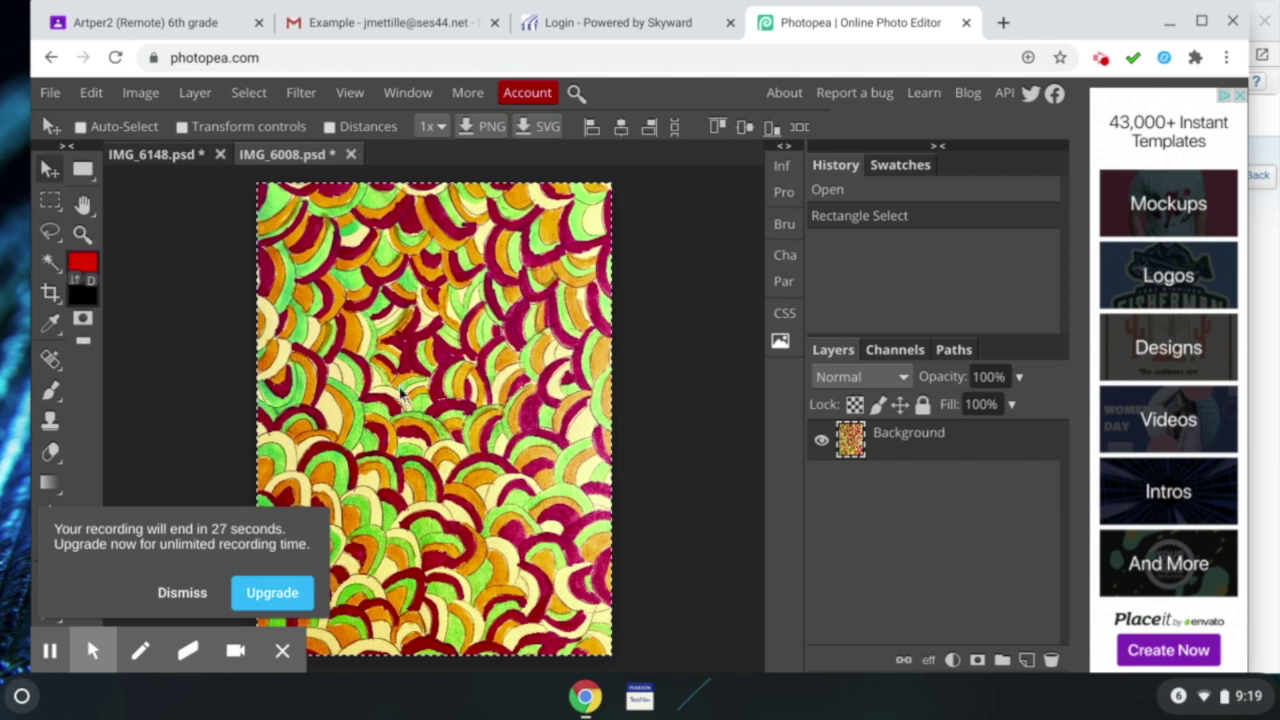
pyautogui.moveTo(294, 277); pyautogui.dragTo(401, 342)
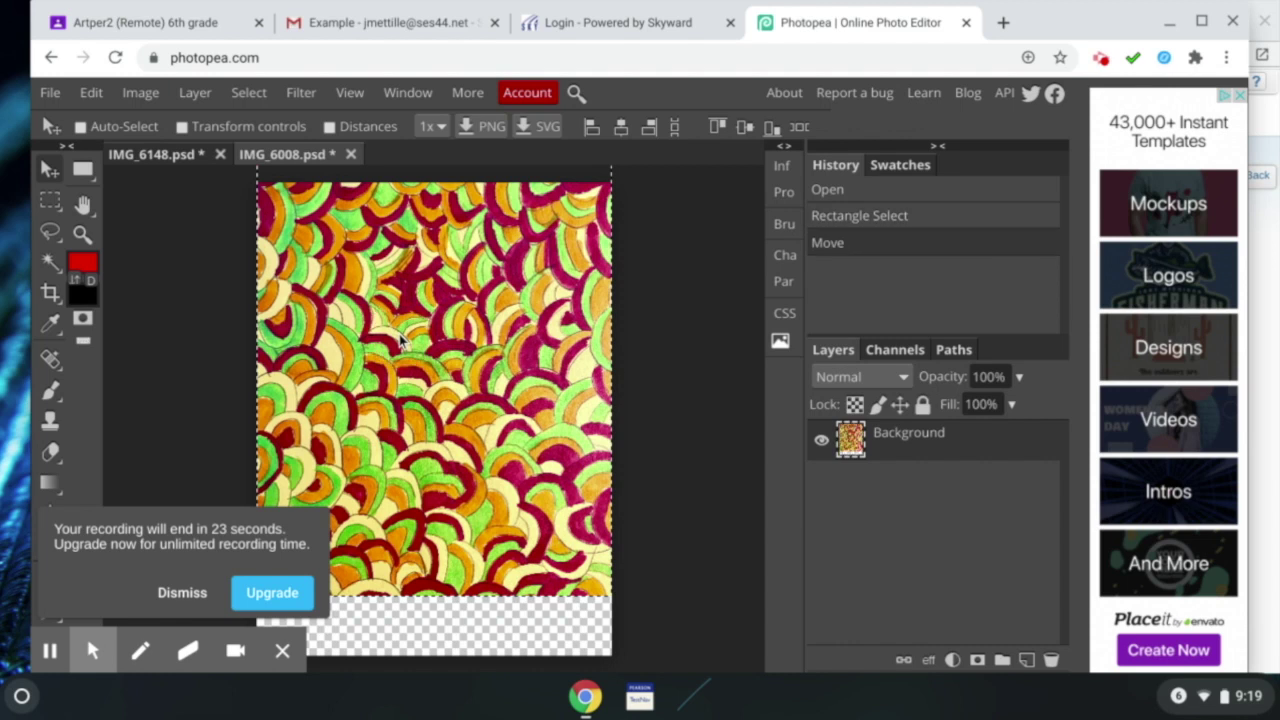
pyautogui.click(91, 93)
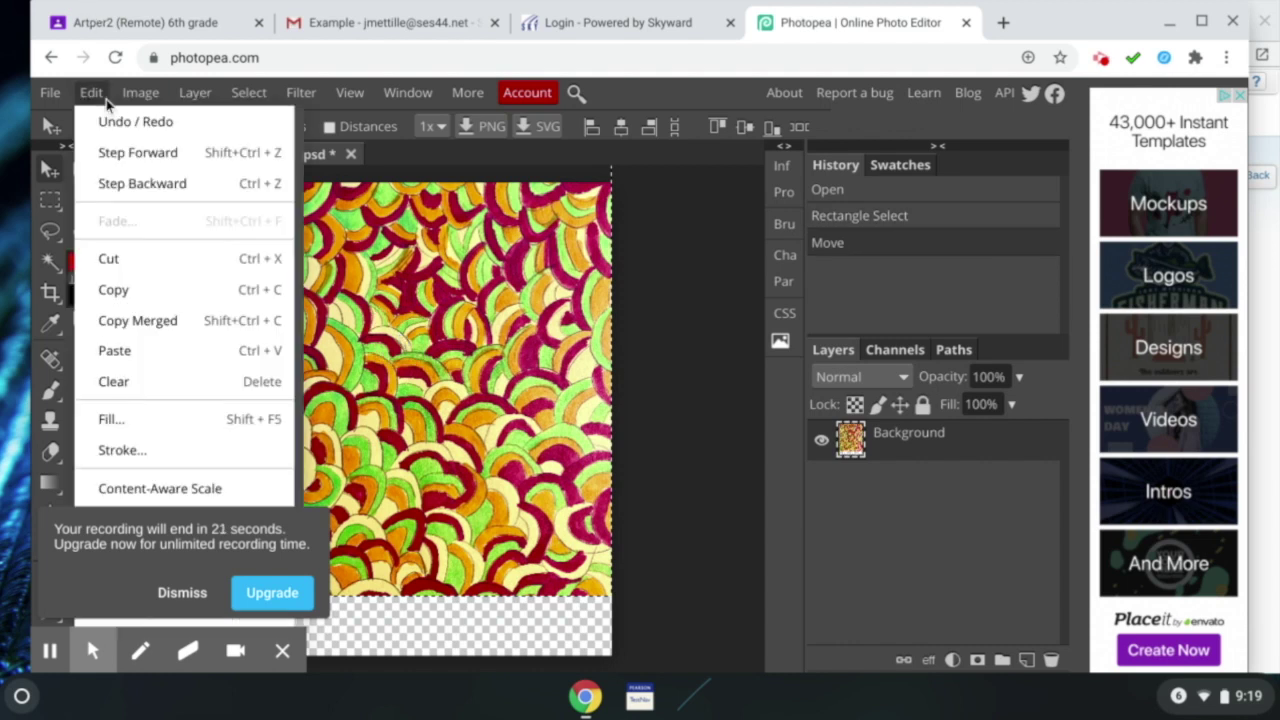
pyautogui.click(168, 292)
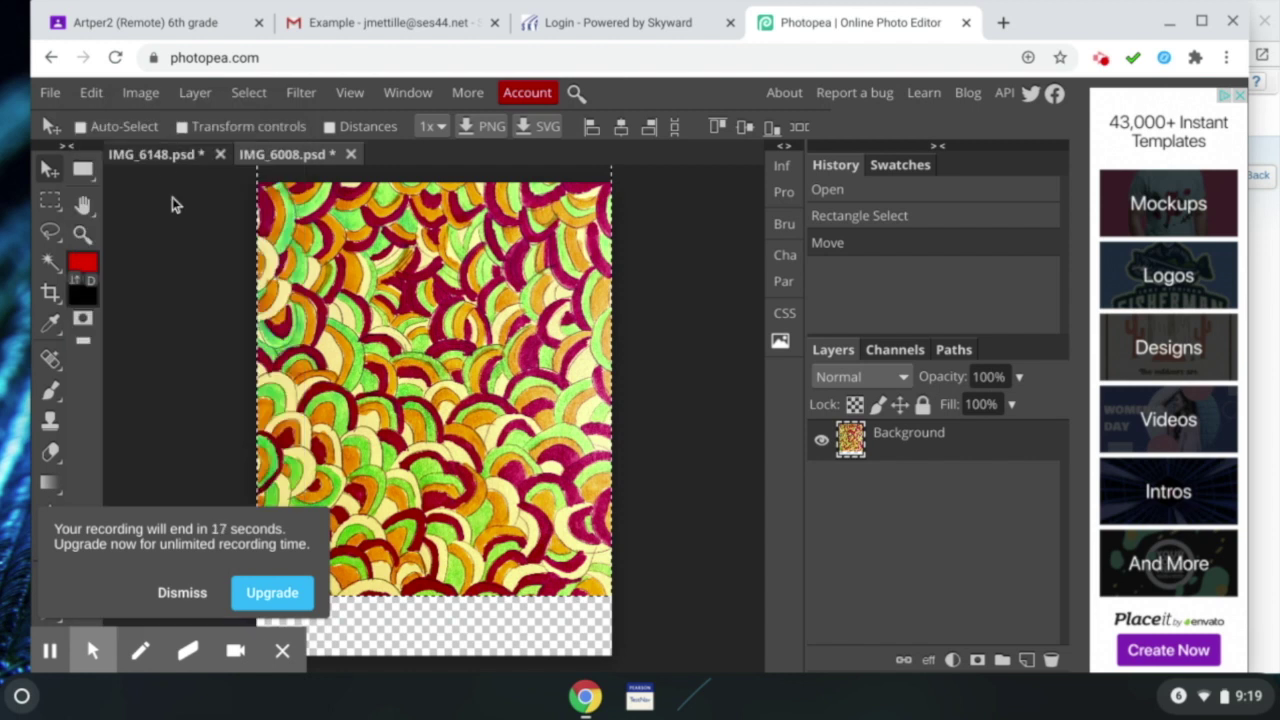
# - Paste the pattern into the portrait as Layer 1 and drag it down to fill the canvas
pyautogui.click(162, 157)
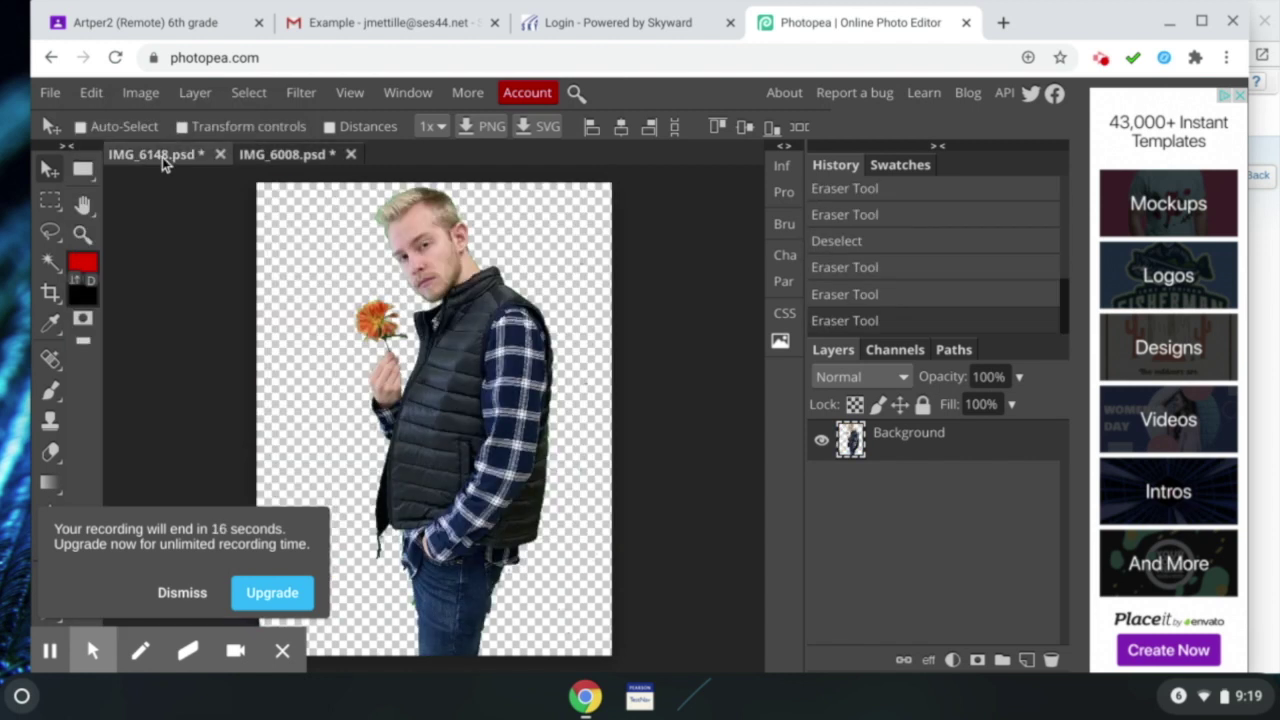
pyautogui.click(104, 92)
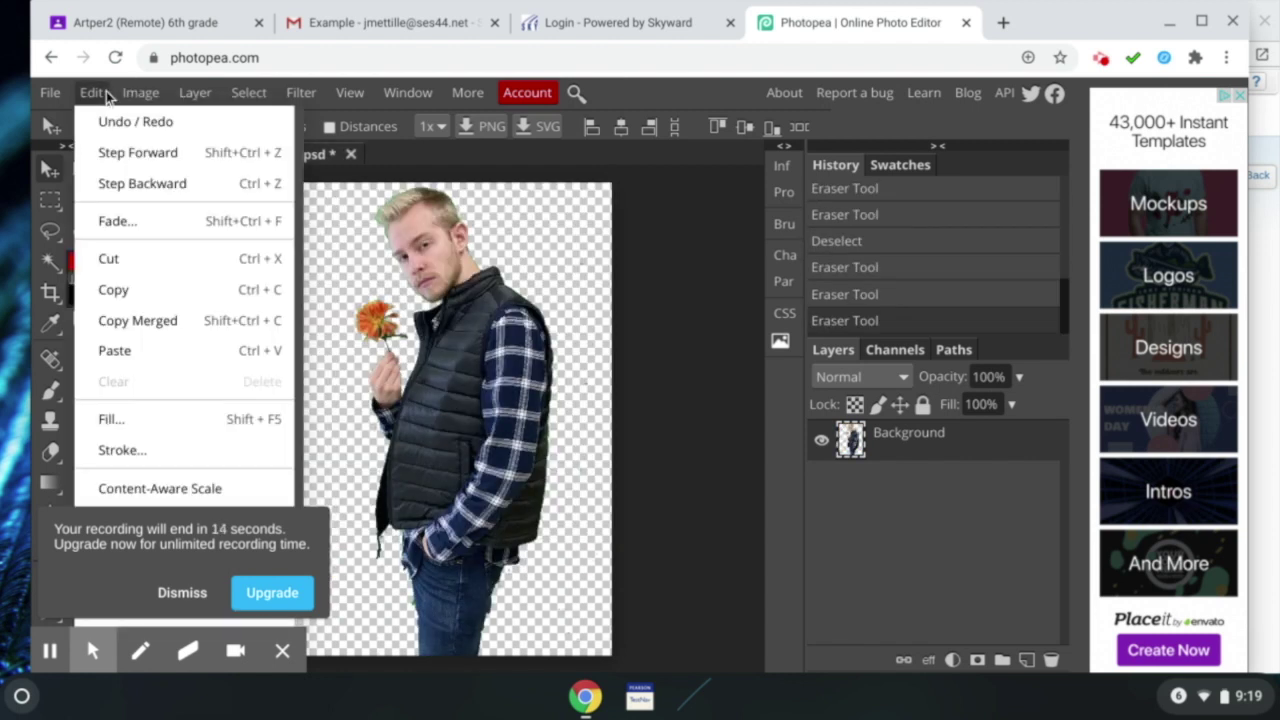
pyautogui.click(137, 355)
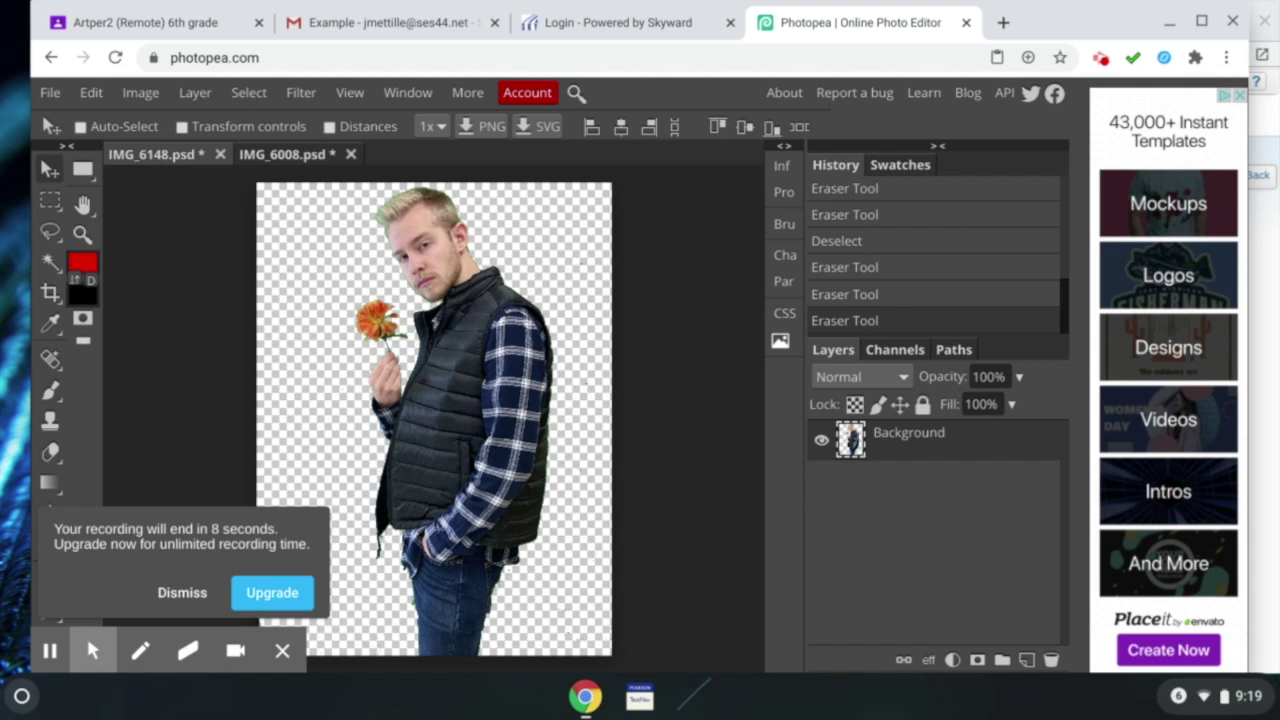
pyautogui.hotkey('ctrl', 'v')
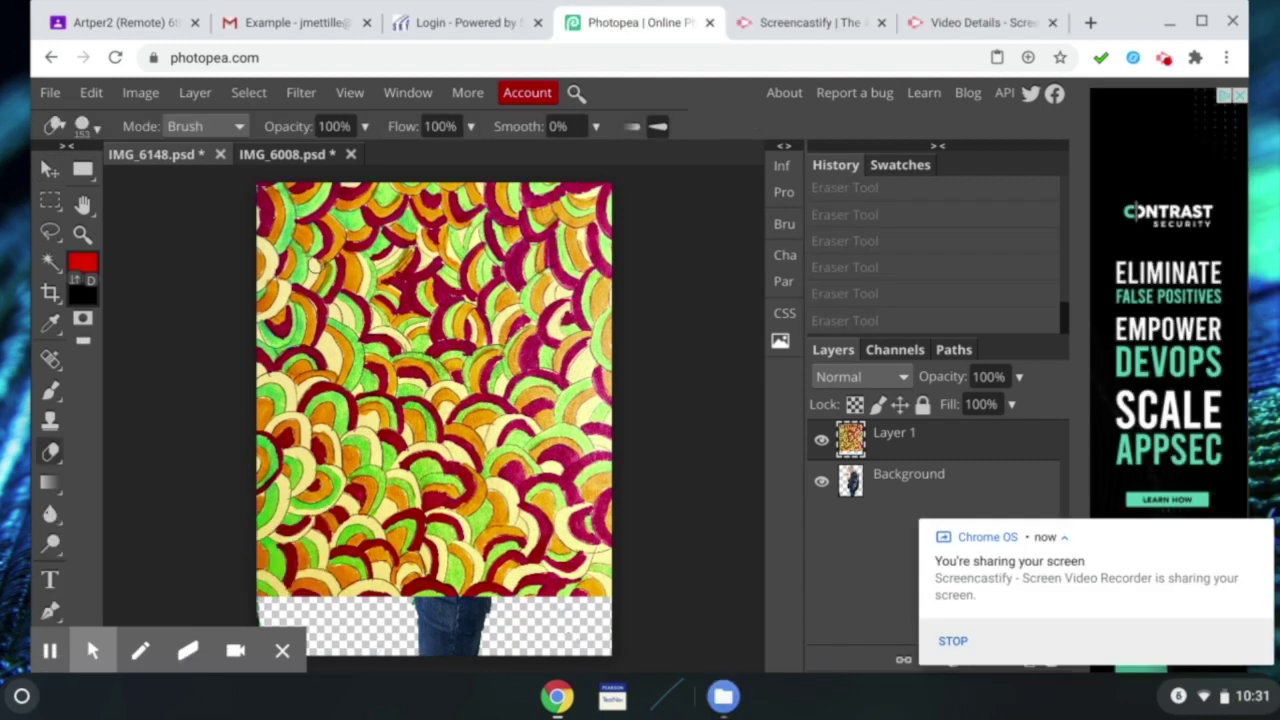
pyautogui.click(58, 170)
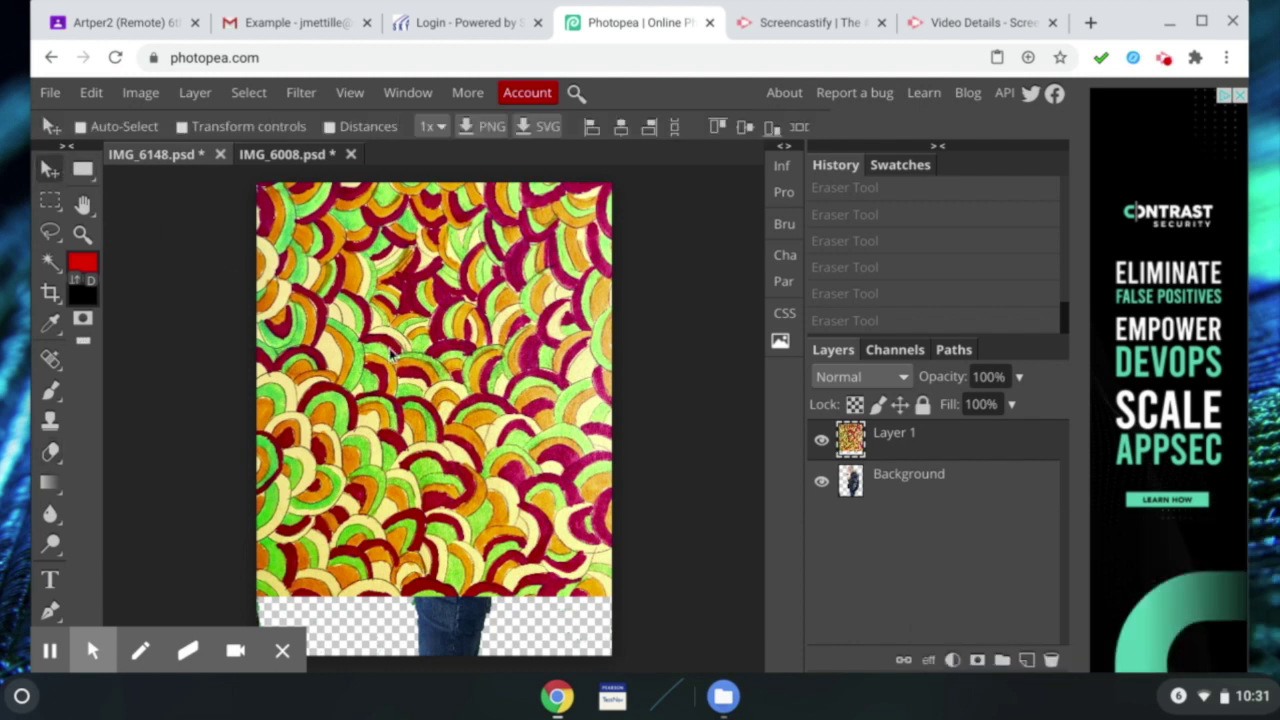
pyautogui.moveTo(390, 356); pyautogui.dragTo(390, 416)
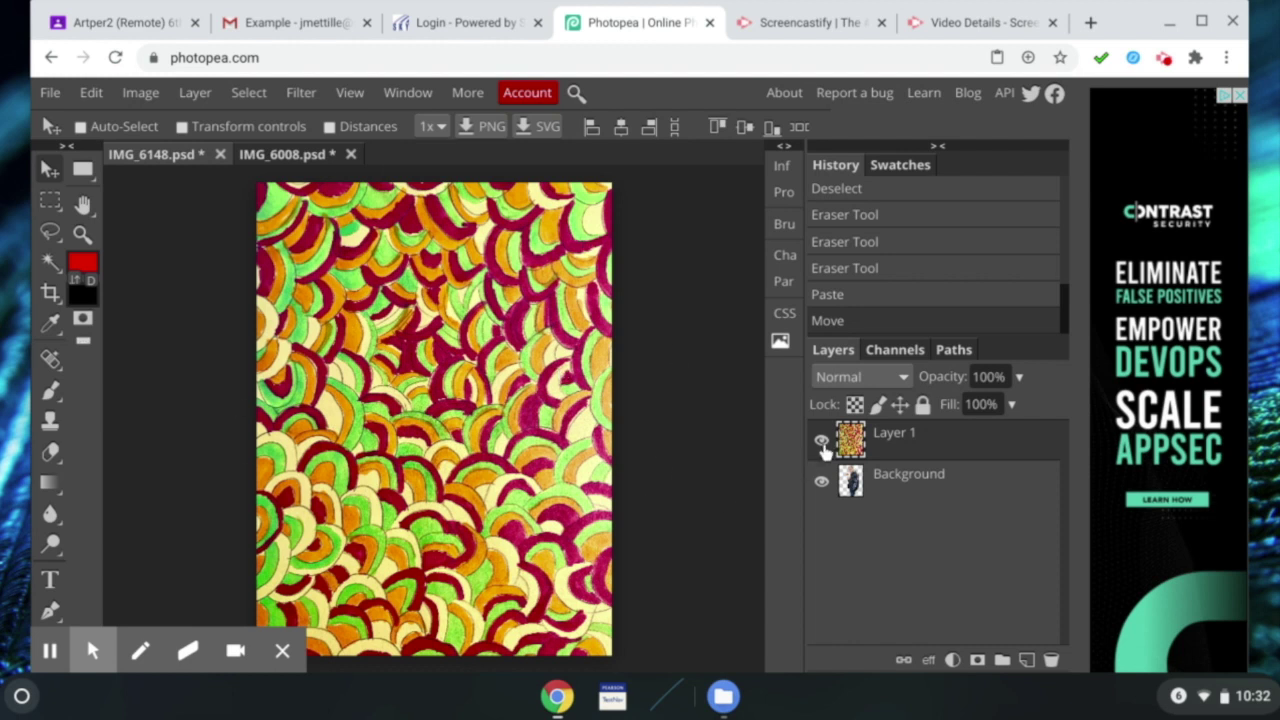
# - Move the portrait's Background layer above the pattern layer, then check the new stacking
pyautogui.click(910, 494)
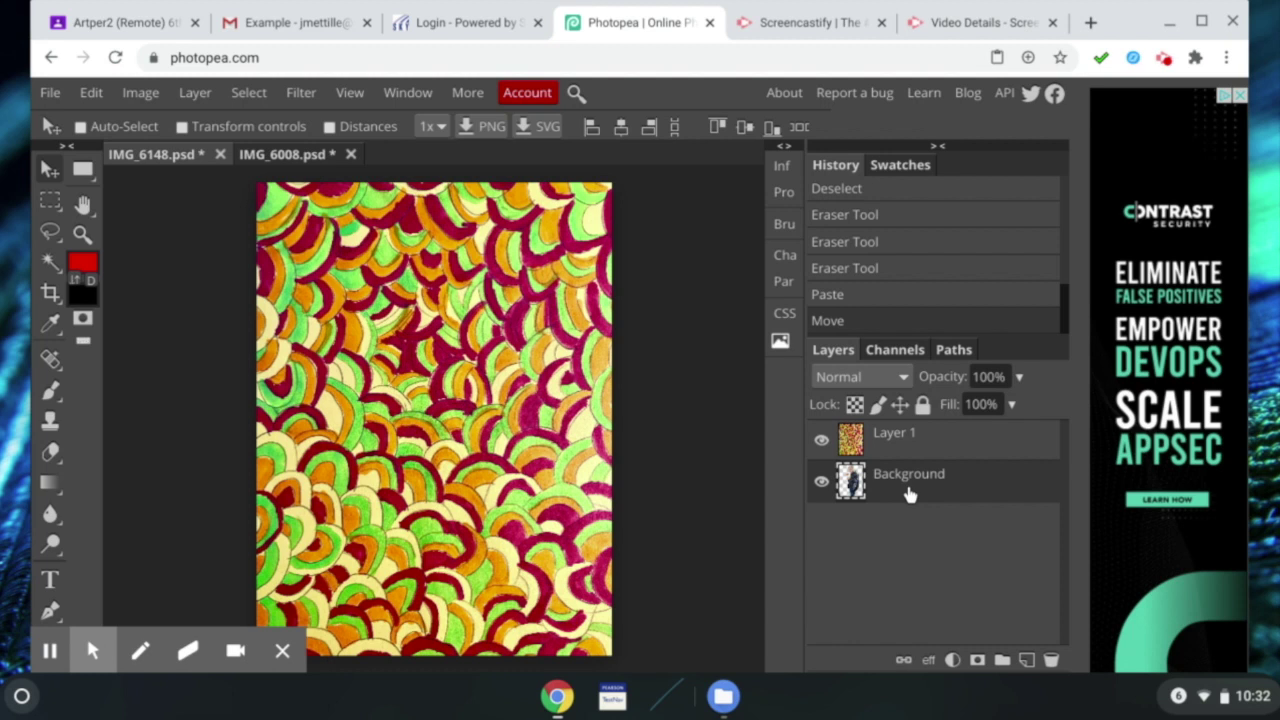
pyautogui.hotkey('ctrl', 'j')
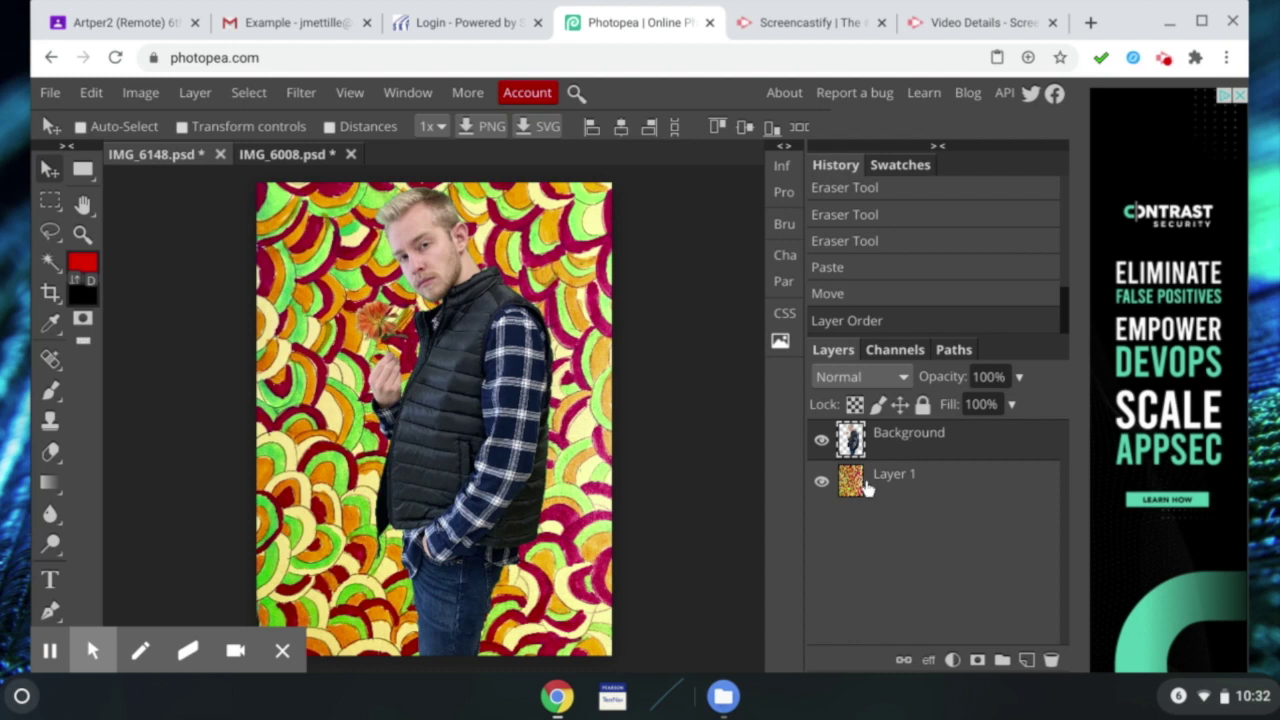
pyautogui.click(820, 443)
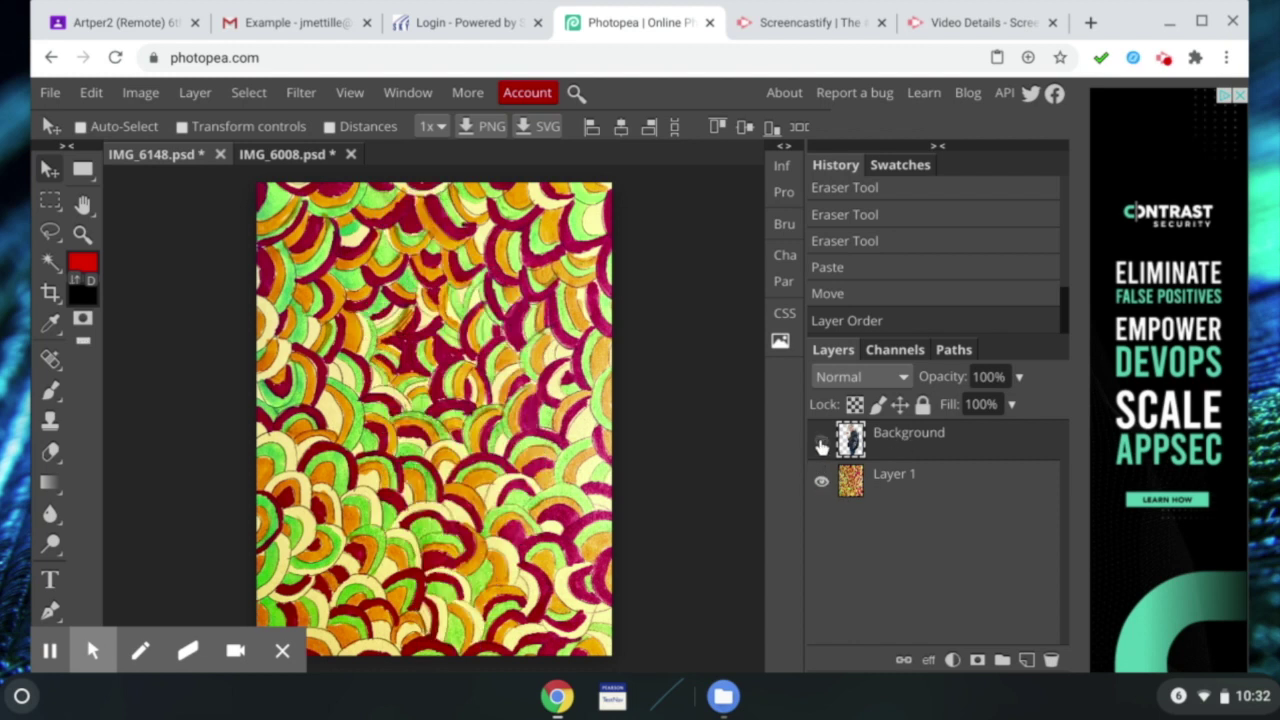
pyautogui.click(820, 443)
# - Toggle the pattern layer's visibility several times to compare the portrait with and without it
pyautogui.click(822, 484)
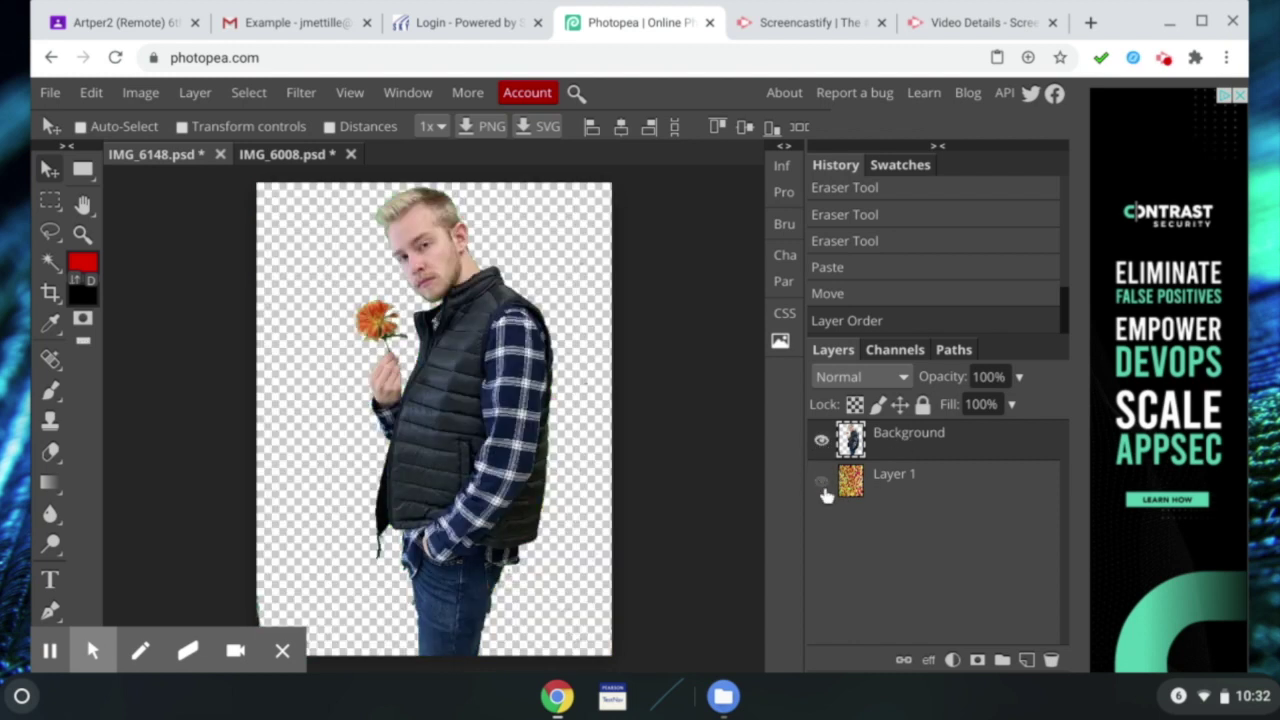
pyautogui.click(822, 484)
pyautogui.click(822, 484)
pyautogui.click(822, 484)
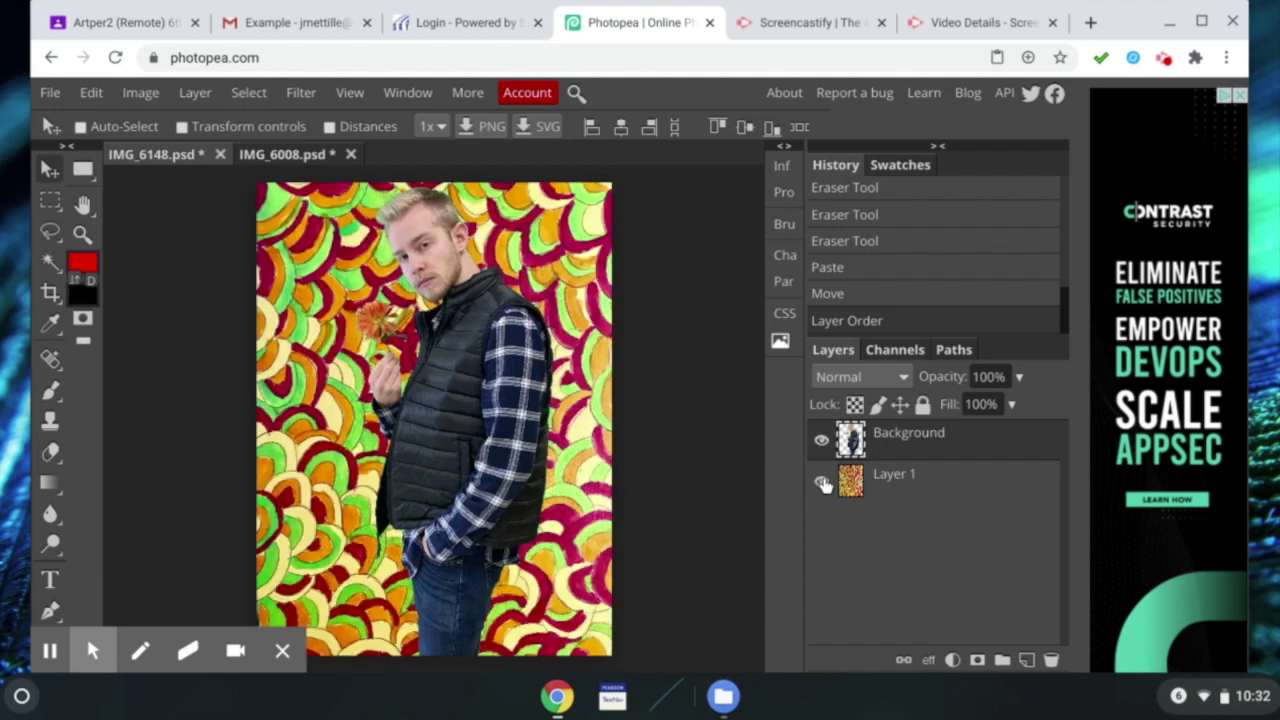
pyautogui.click(822, 484)
pyautogui.click(822, 484)
pyautogui.click(822, 484)
pyautogui.click(822, 484)
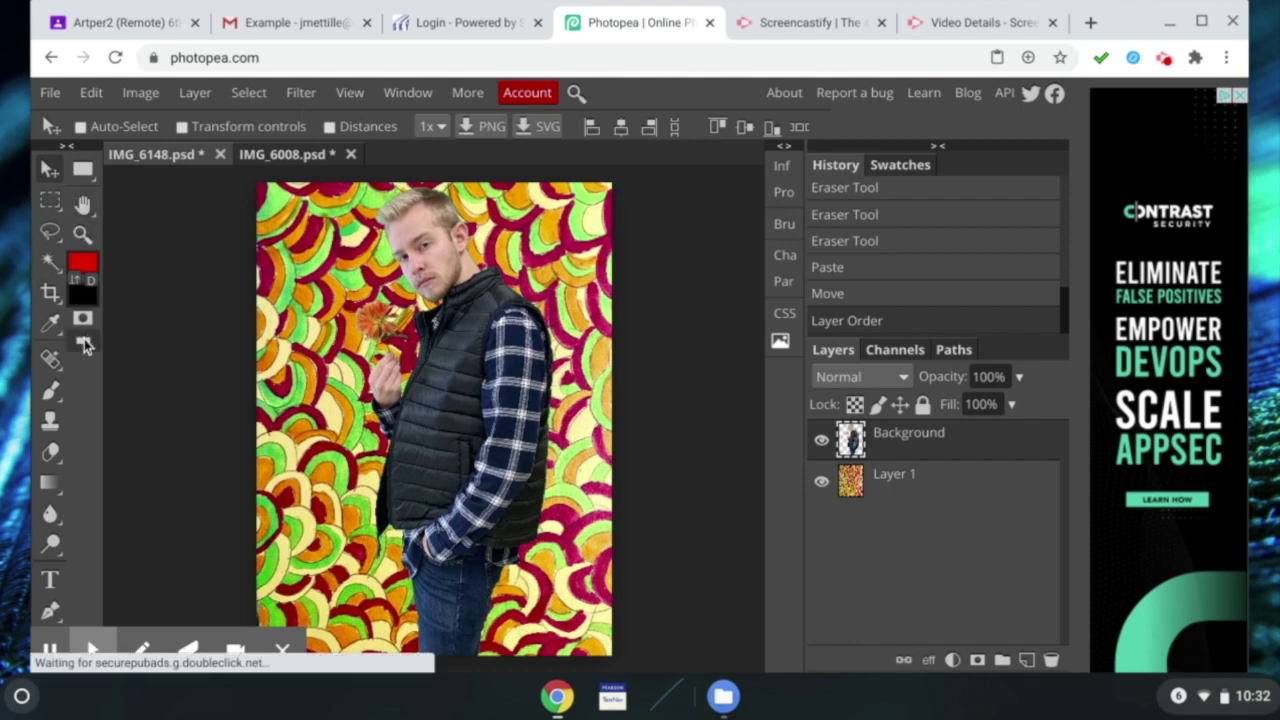
# - Choose the Eraser tool, open its brush settings, and zoom in on the figure
pyautogui.click(52, 455)
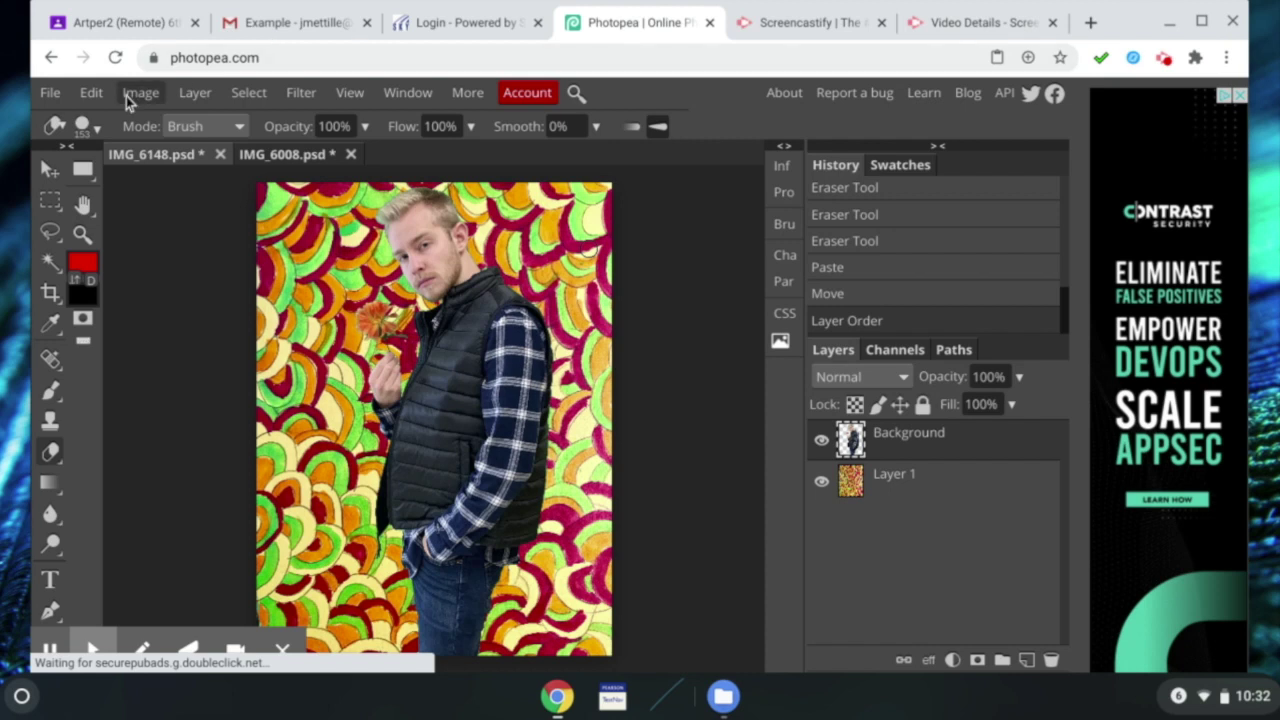
pyautogui.click(96, 117)
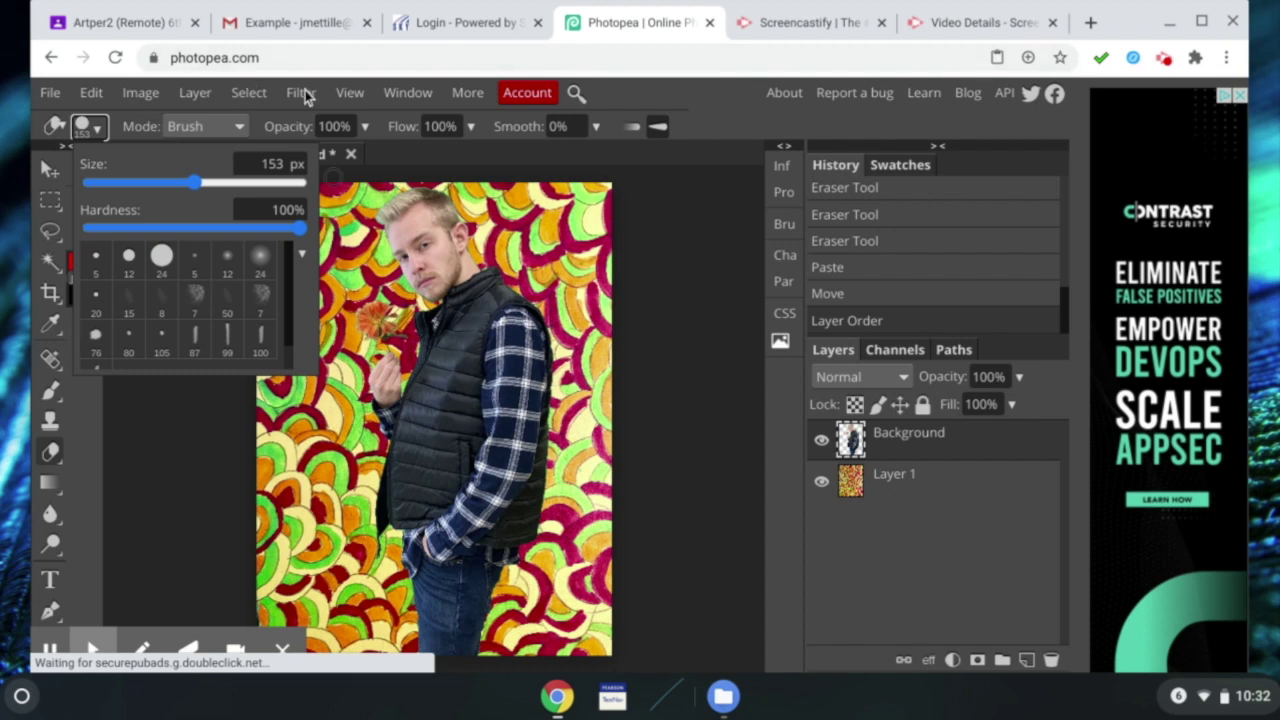
pyautogui.click(350, 93)
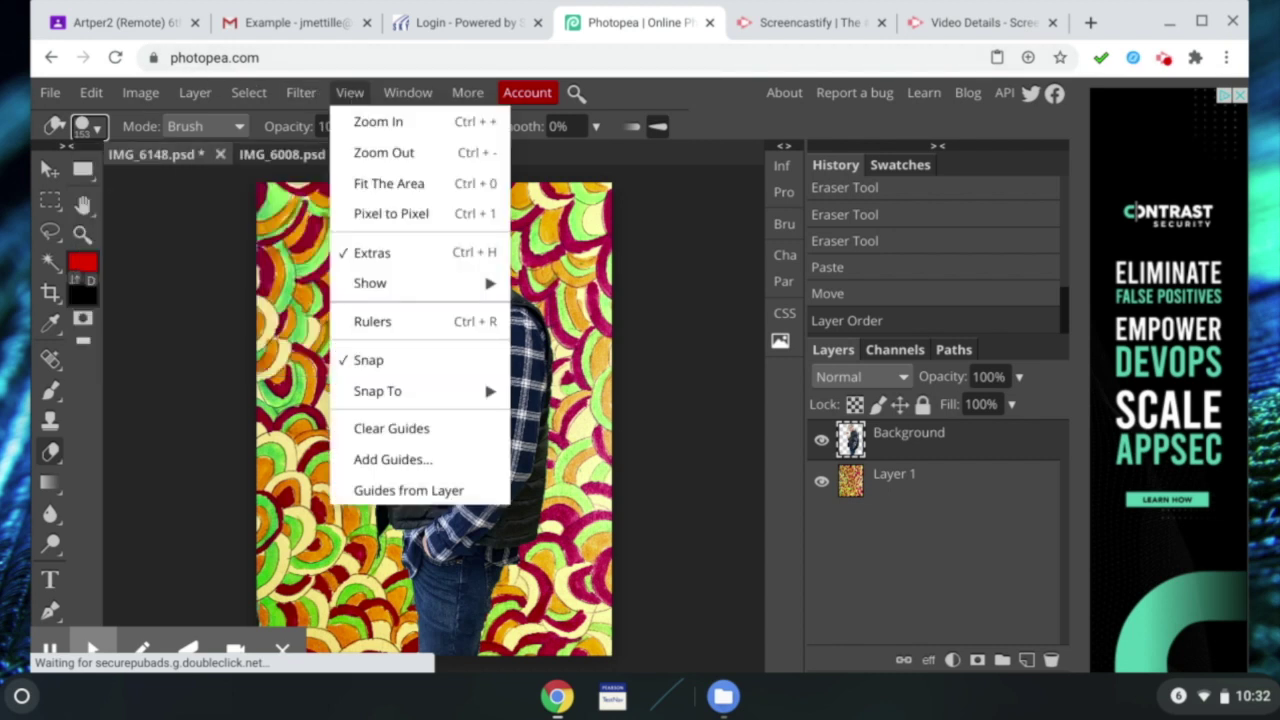
pyautogui.click(376, 124)
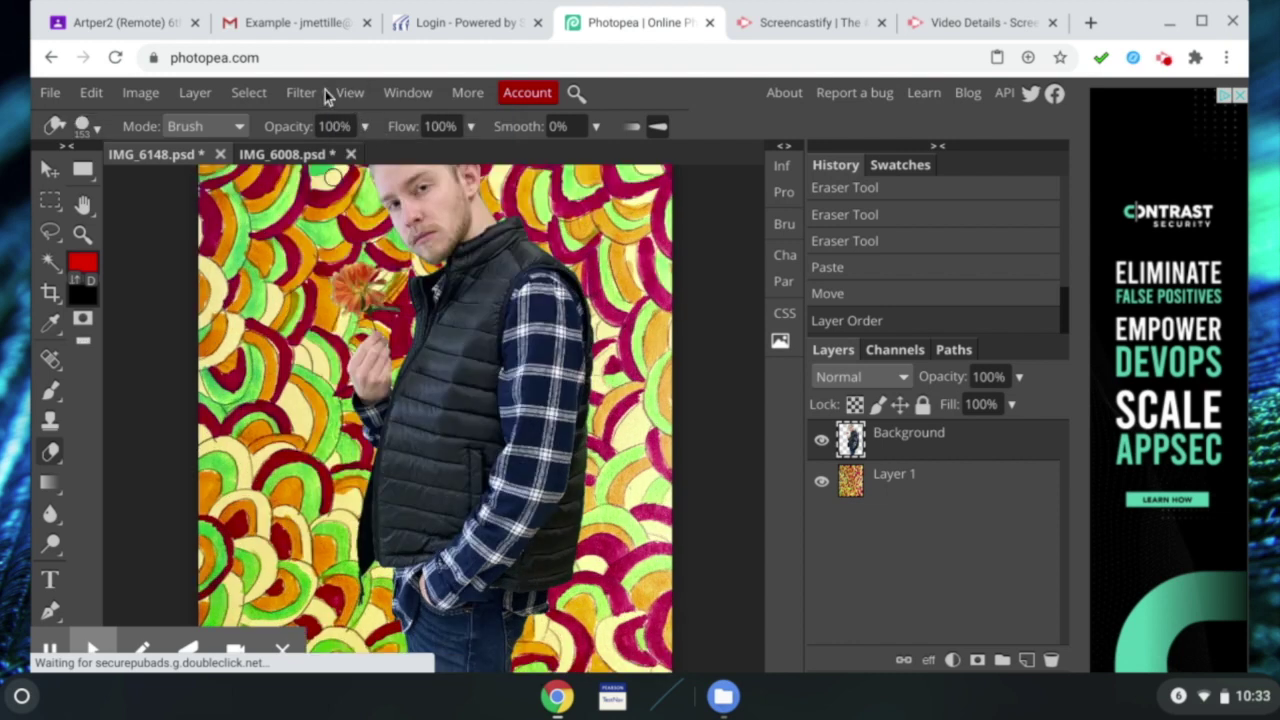
pyautogui.click(343, 92)
pyautogui.click(379, 120)
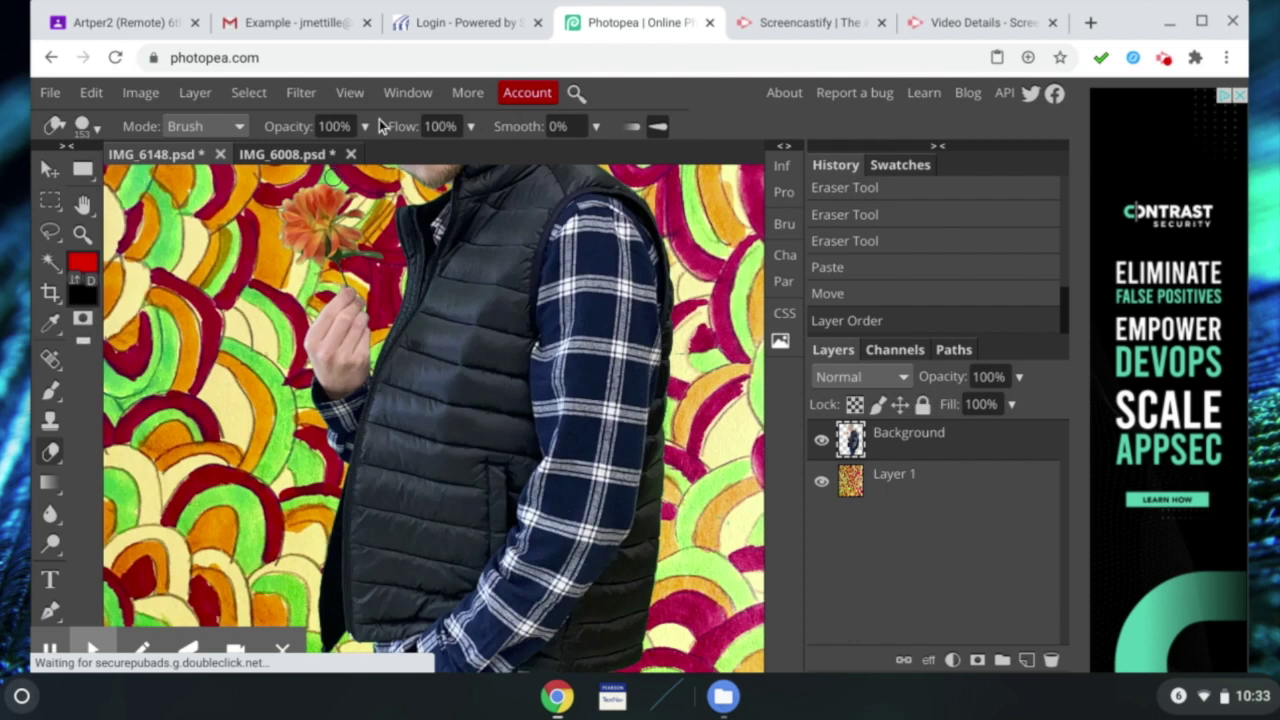
pyautogui.scroll(-5, 454, 378)
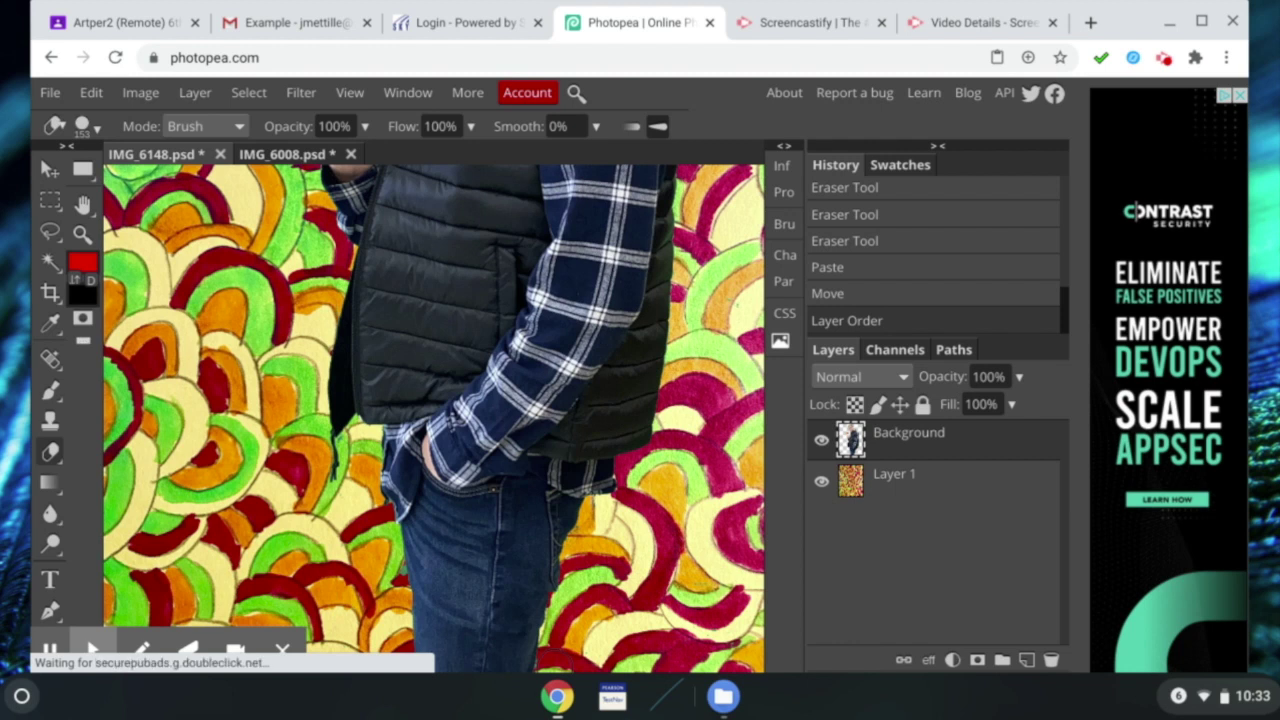
# - Erase patches of the jeans, vest and arm edges so the pattern shows through
pyautogui.click(515, 662)
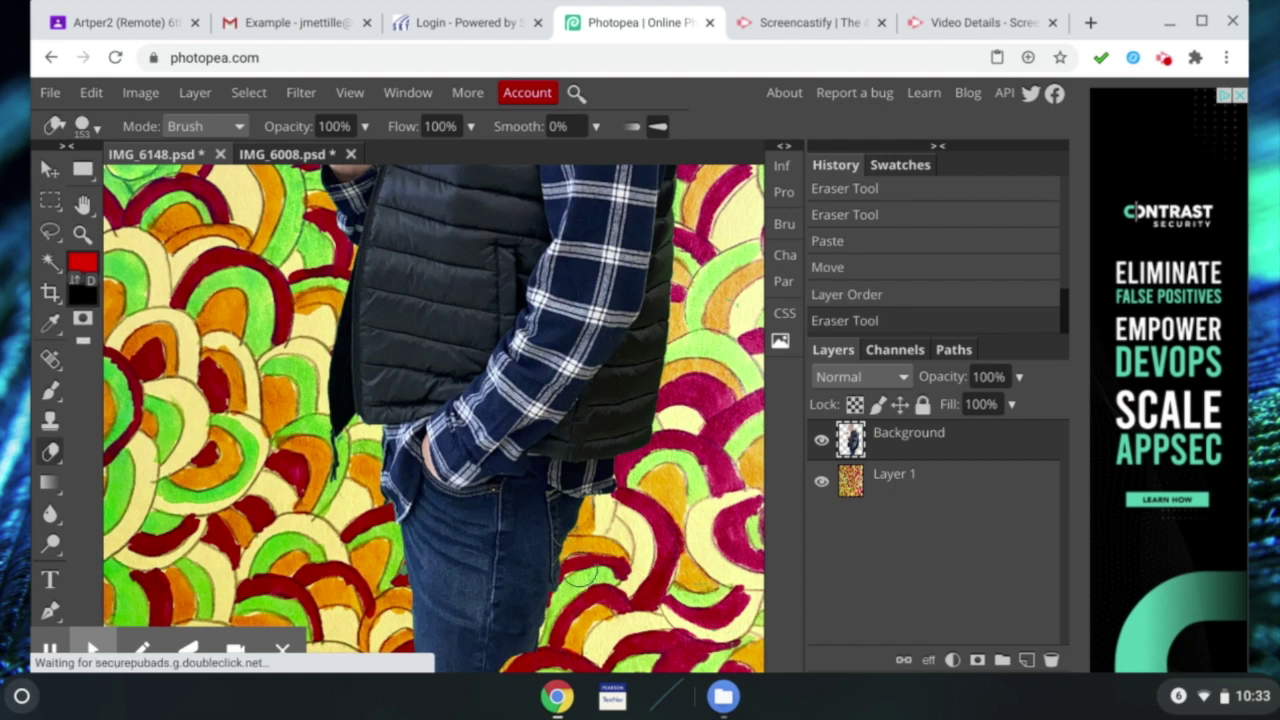
pyautogui.moveTo(580, 574)
pyautogui.mouseDown()
pyautogui.moveTo(545, 592)
pyautogui.moveTo(534, 640)
pyautogui.moveTo(520, 598)
pyautogui.moveTo(490, 580)
pyautogui.mouseUp()
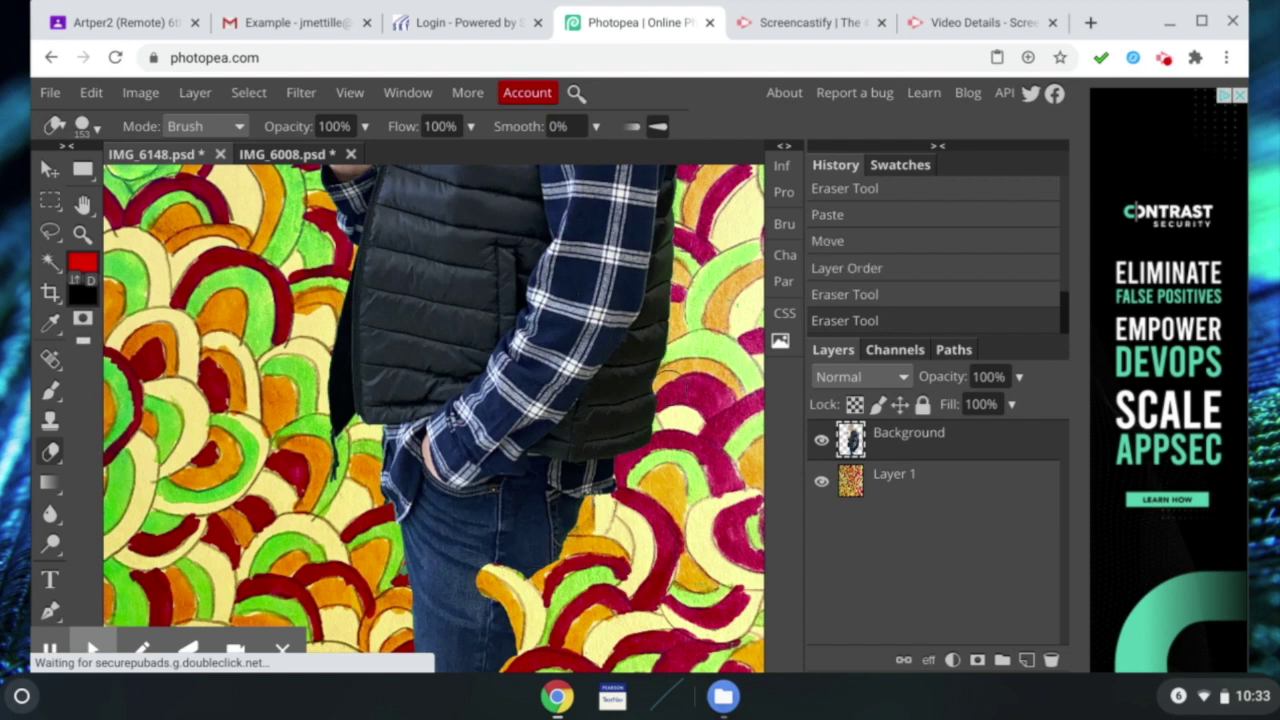
pyautogui.moveTo(659, 408)
pyautogui.mouseDown()
pyautogui.moveTo(650, 386)
pyautogui.moveTo(664, 362)
pyautogui.moveTo(699, 350)
pyautogui.mouseUp()
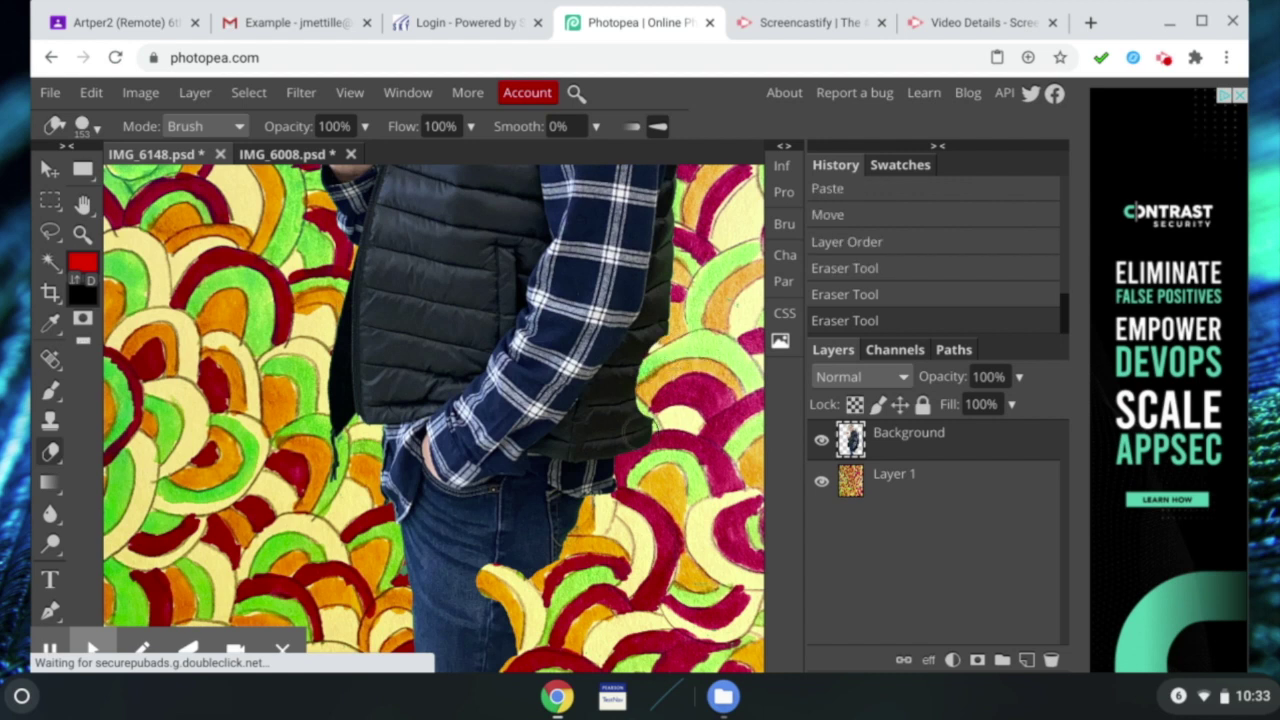
pyautogui.moveTo(640, 428); pyautogui.dragTo(614, 404)
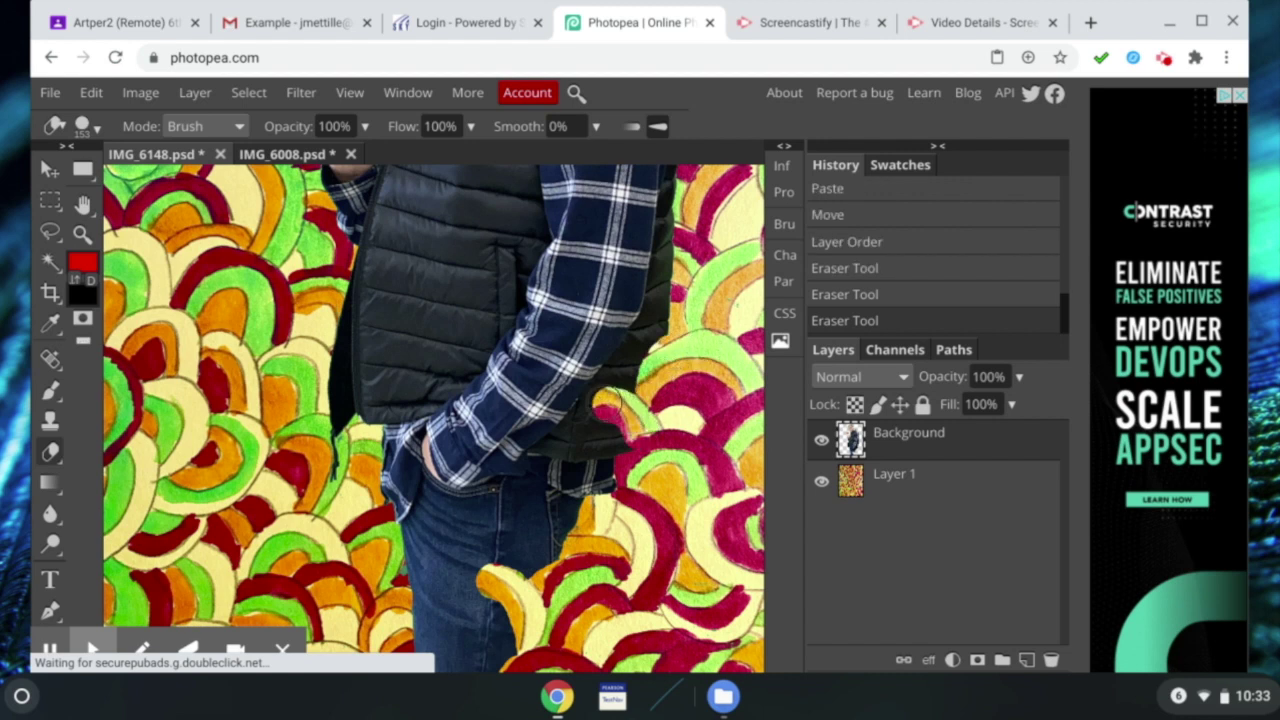
pyautogui.moveTo(605, 402)
pyautogui.mouseDown()
pyautogui.moveTo(586, 403)
pyautogui.moveTo(562, 447)
pyautogui.mouseUp()
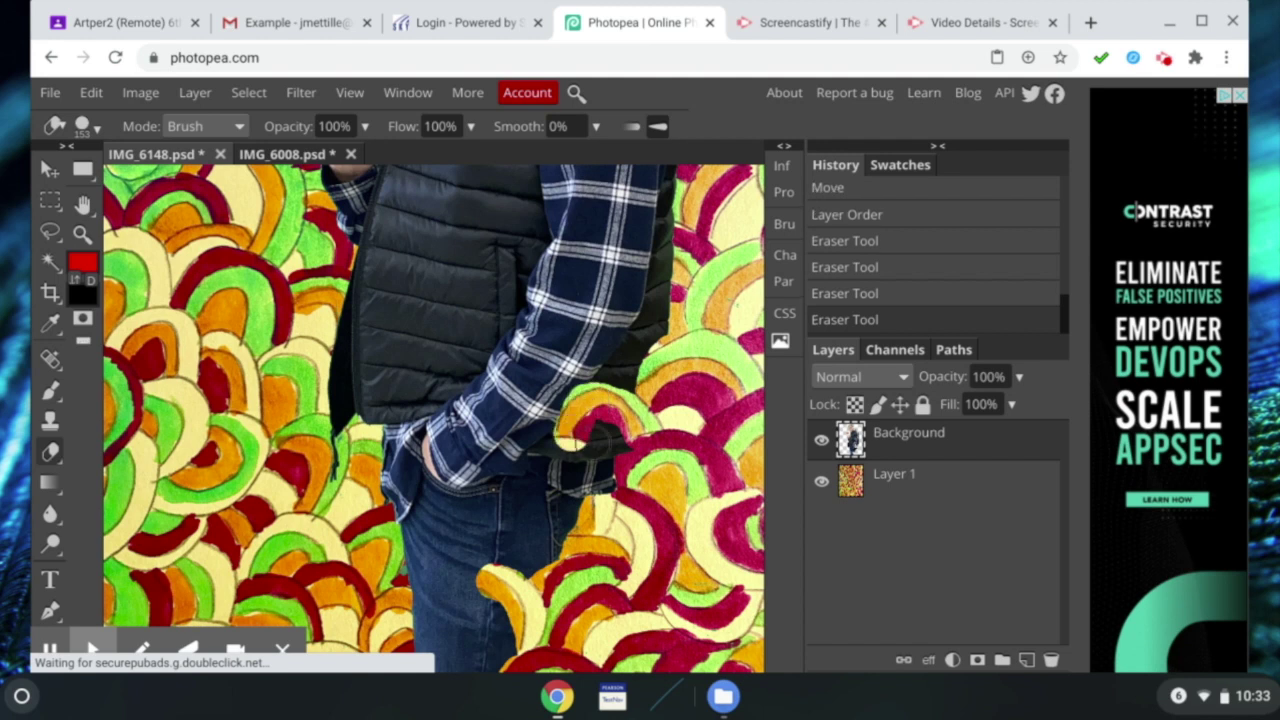
# - Erase along the jacket edge so the hand-drawn pattern overlaps the figure there
pyautogui.scroll(3, 600, 443)
pyautogui.scroll(3, 600, 445)
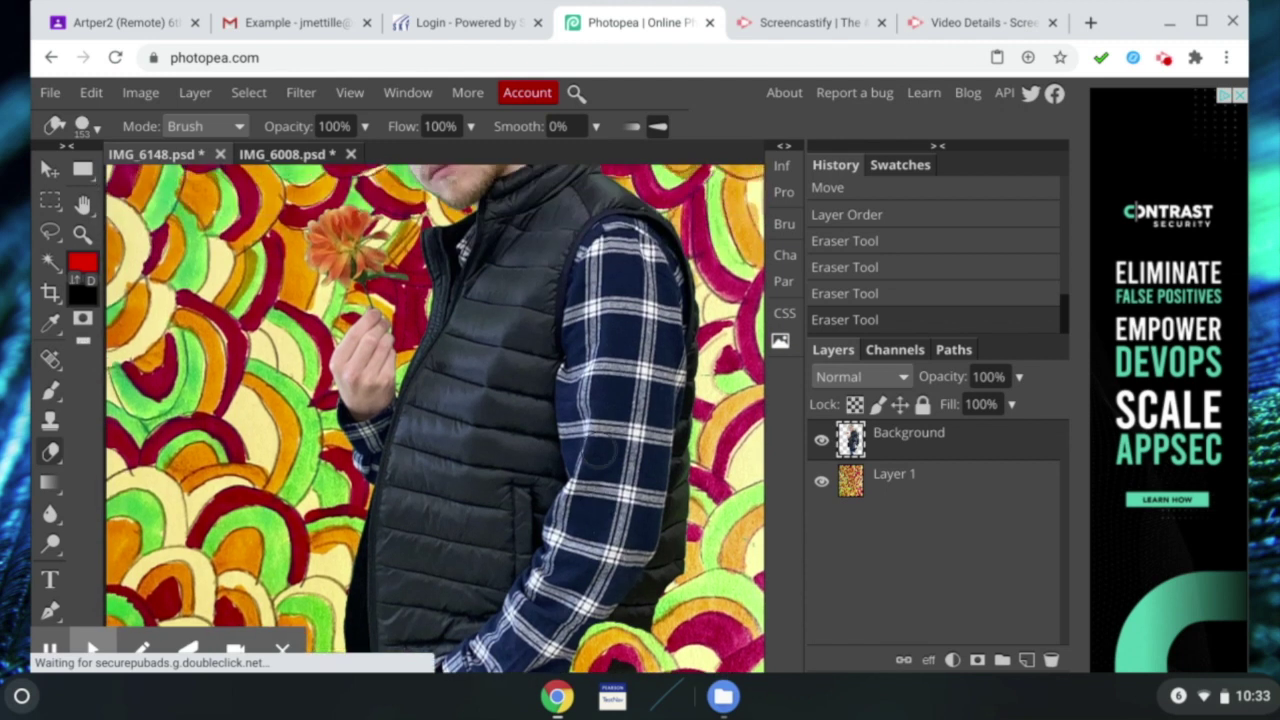
pyautogui.moveTo(700, 480)
pyautogui.mouseDown()
pyautogui.moveTo(637, 491)
pyautogui.moveTo(700, 490)
pyautogui.mouseUp()
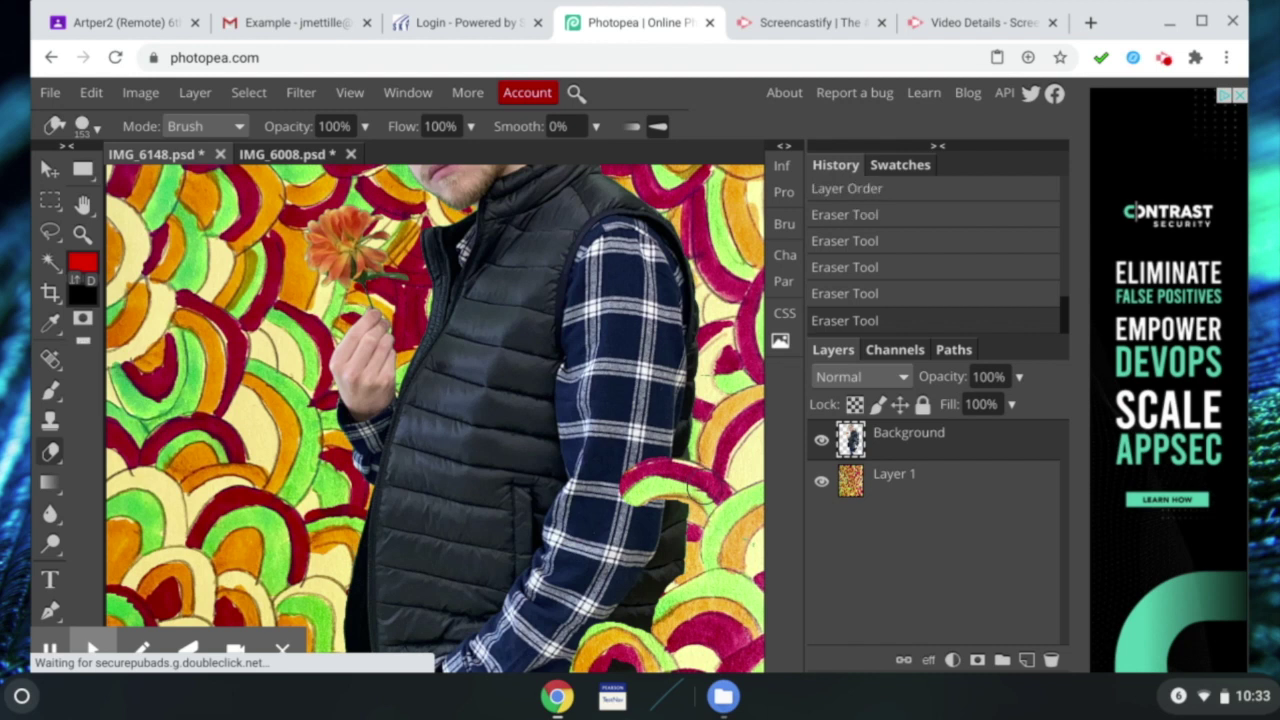
pyautogui.scroll(3, 700, 488)
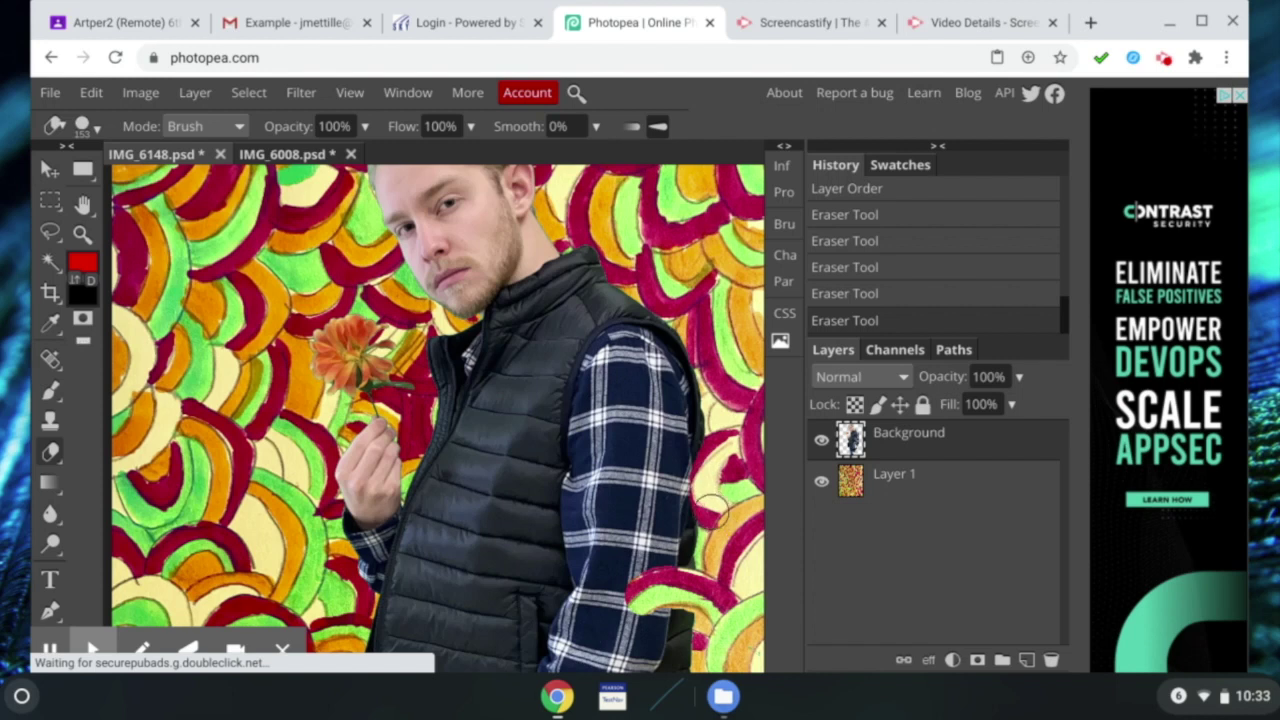
pyautogui.click(705, 456)
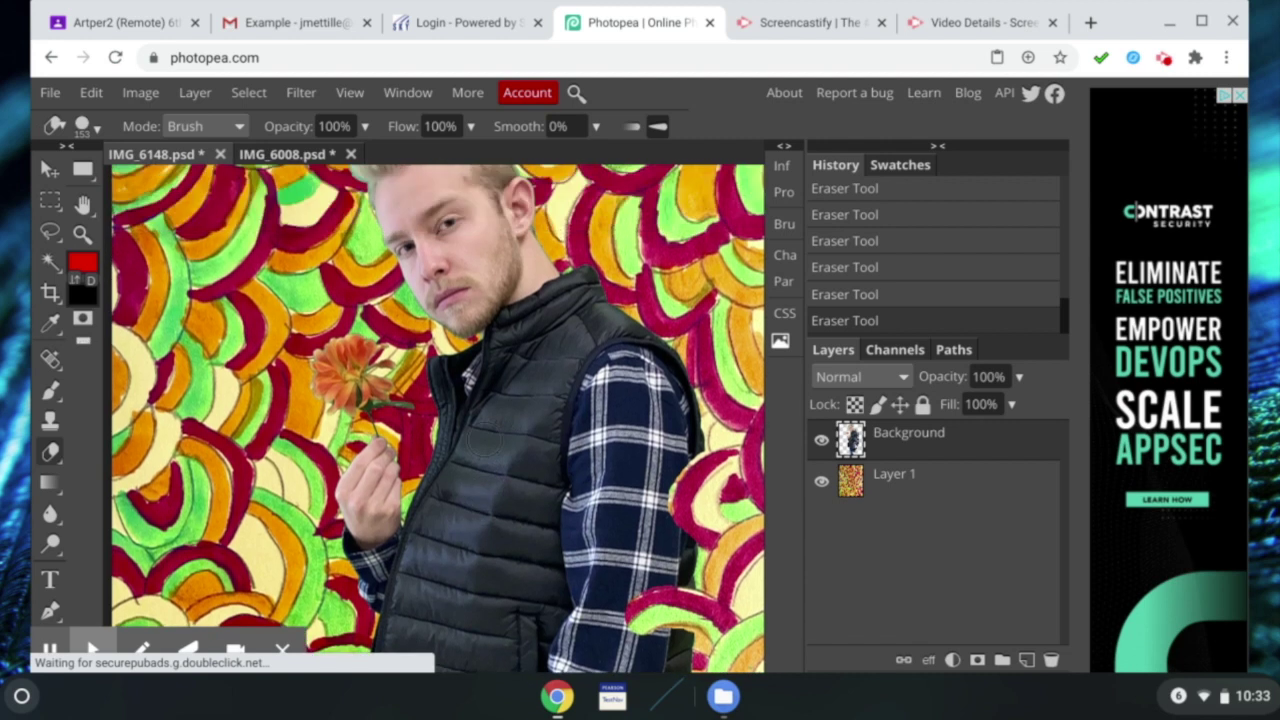
pyautogui.click(93, 92)
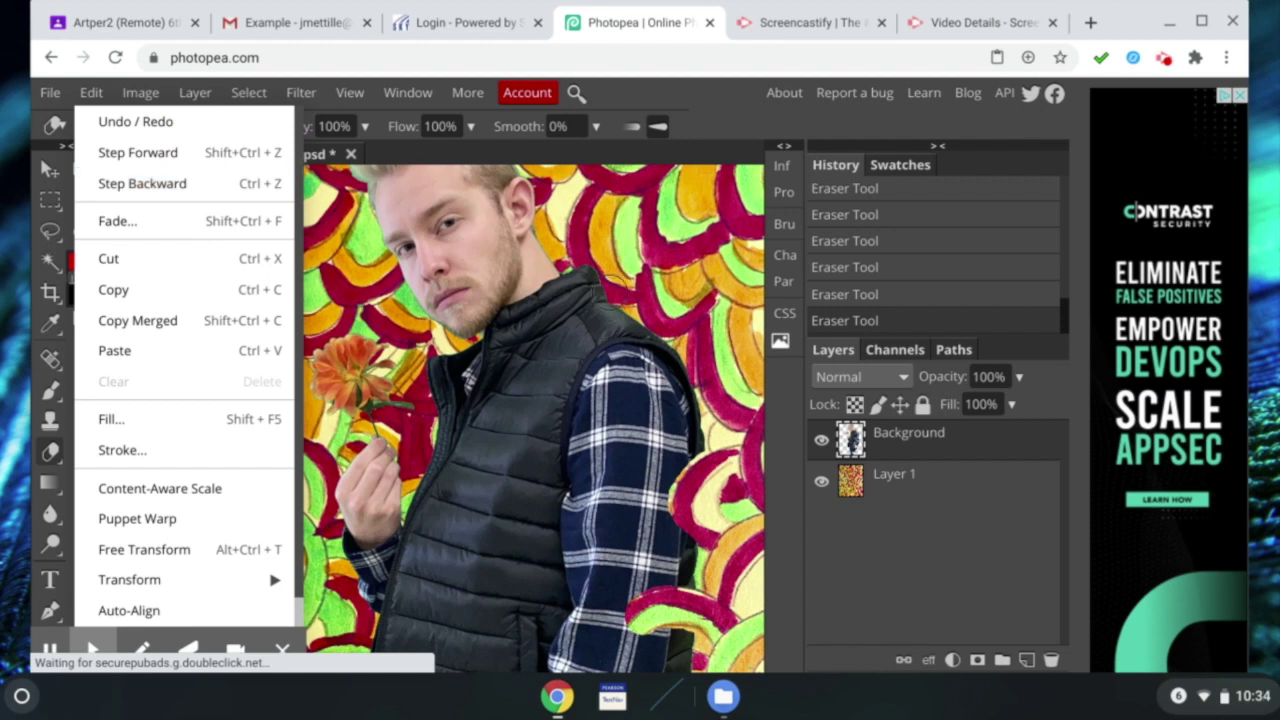
# - Erase the jeans' bottom and lower-left edge to reveal Layer 1's pattern over the legs
pyautogui.scroll(-8, 534, 419)
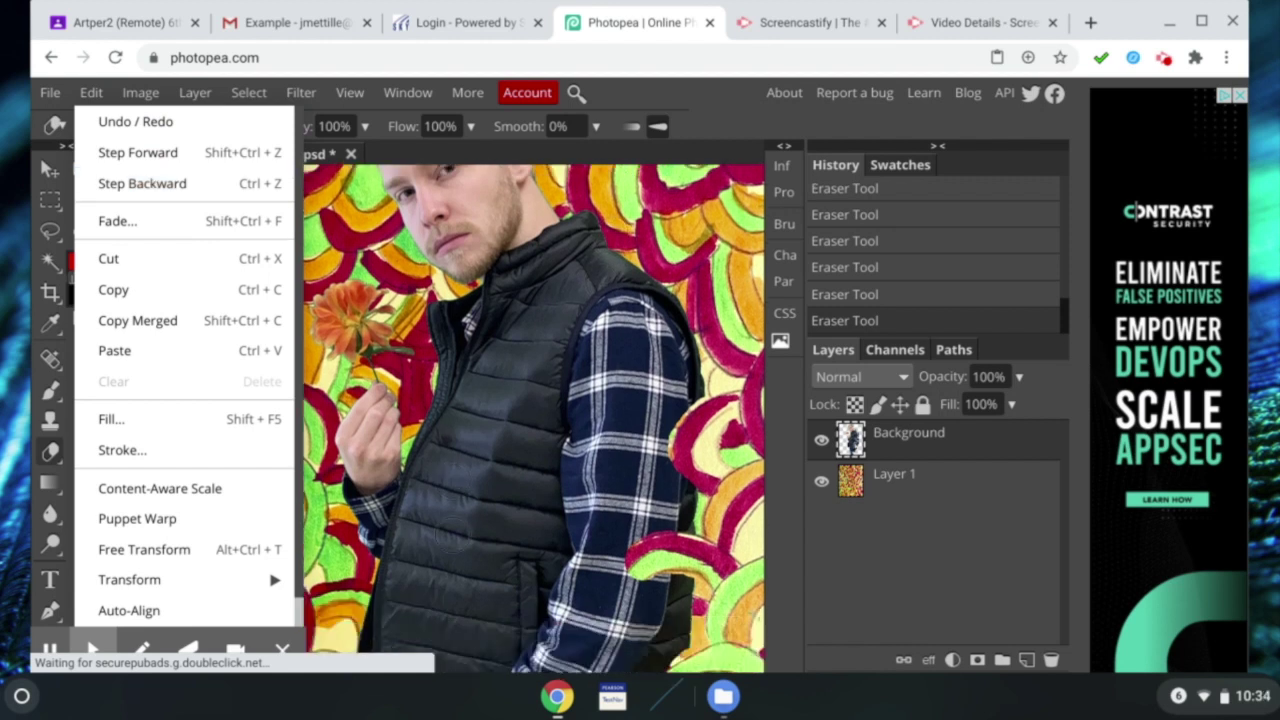
pyautogui.click(418, 545)
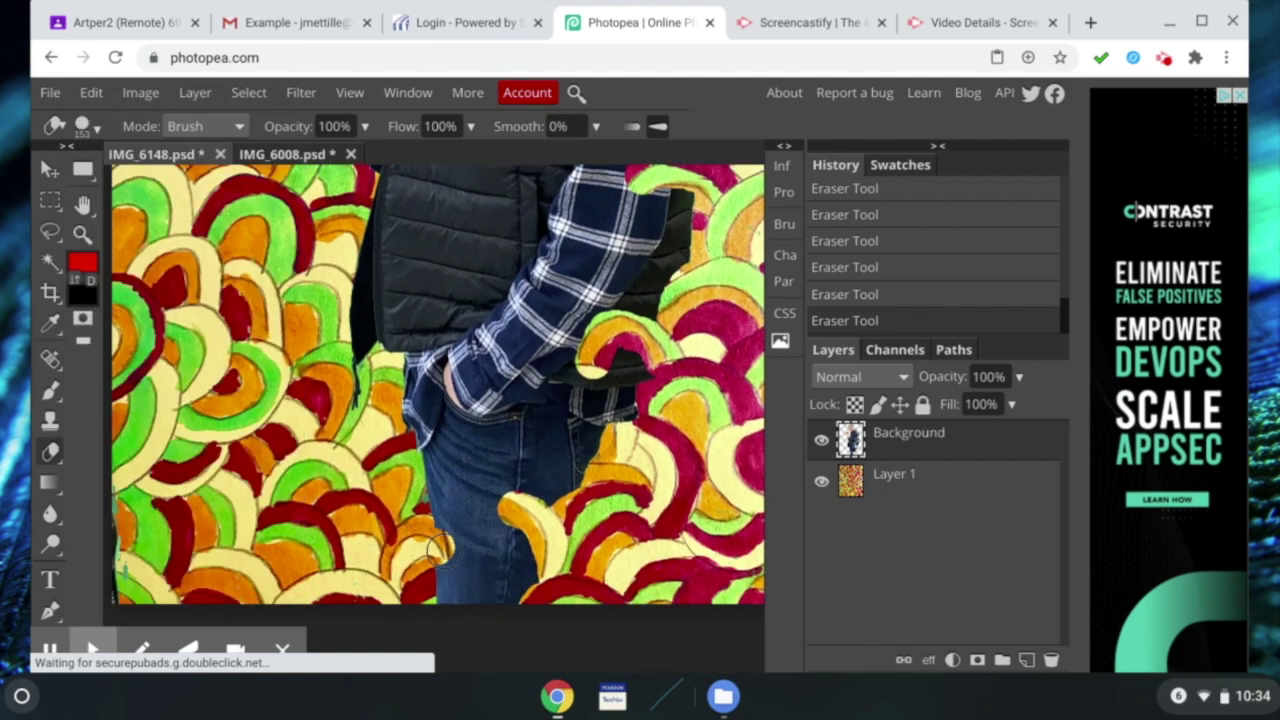
pyautogui.moveTo(446, 578)
pyautogui.mouseDown()
pyautogui.moveTo(440, 598)
pyautogui.moveTo(460, 606)
pyautogui.moveTo(484, 590)
pyautogui.mouseUp()
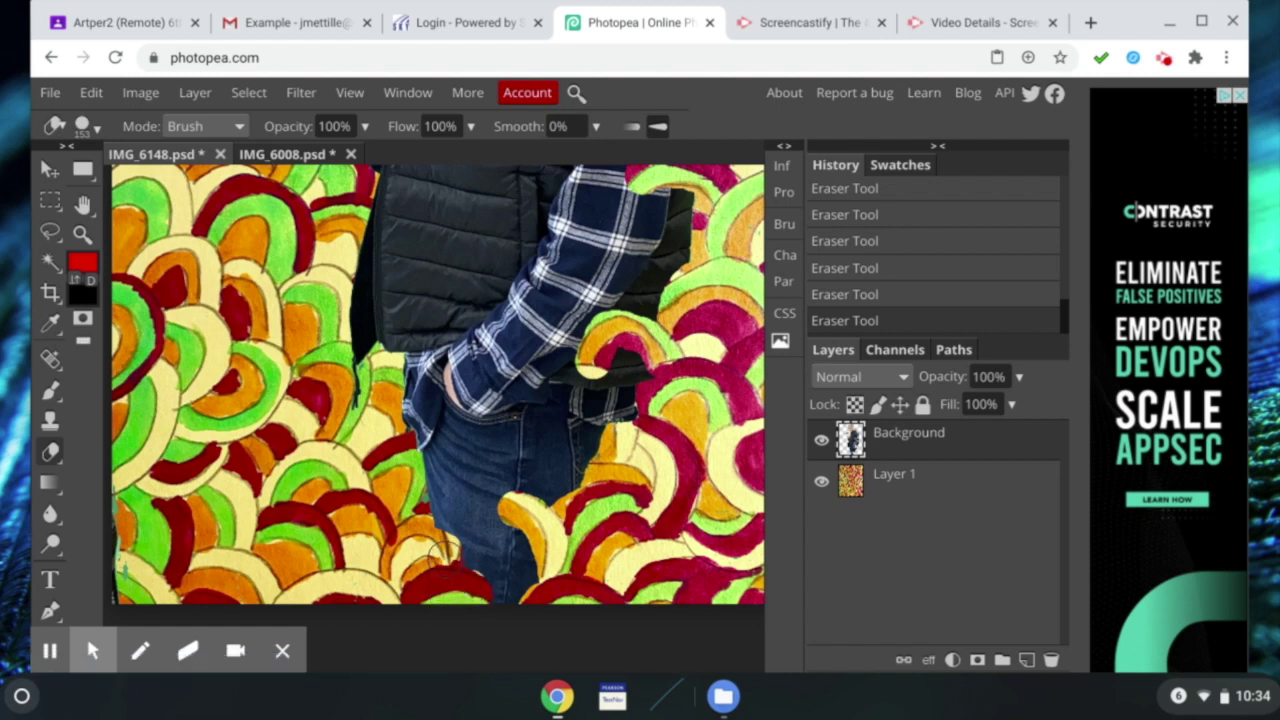
pyautogui.moveTo(440, 548)
pyautogui.mouseDown()
pyautogui.moveTo(418, 508)
pyautogui.moveTo(442, 522)
pyautogui.moveTo(453, 553)
pyautogui.mouseUp()
pyautogui.scroll(5, 452, 583)
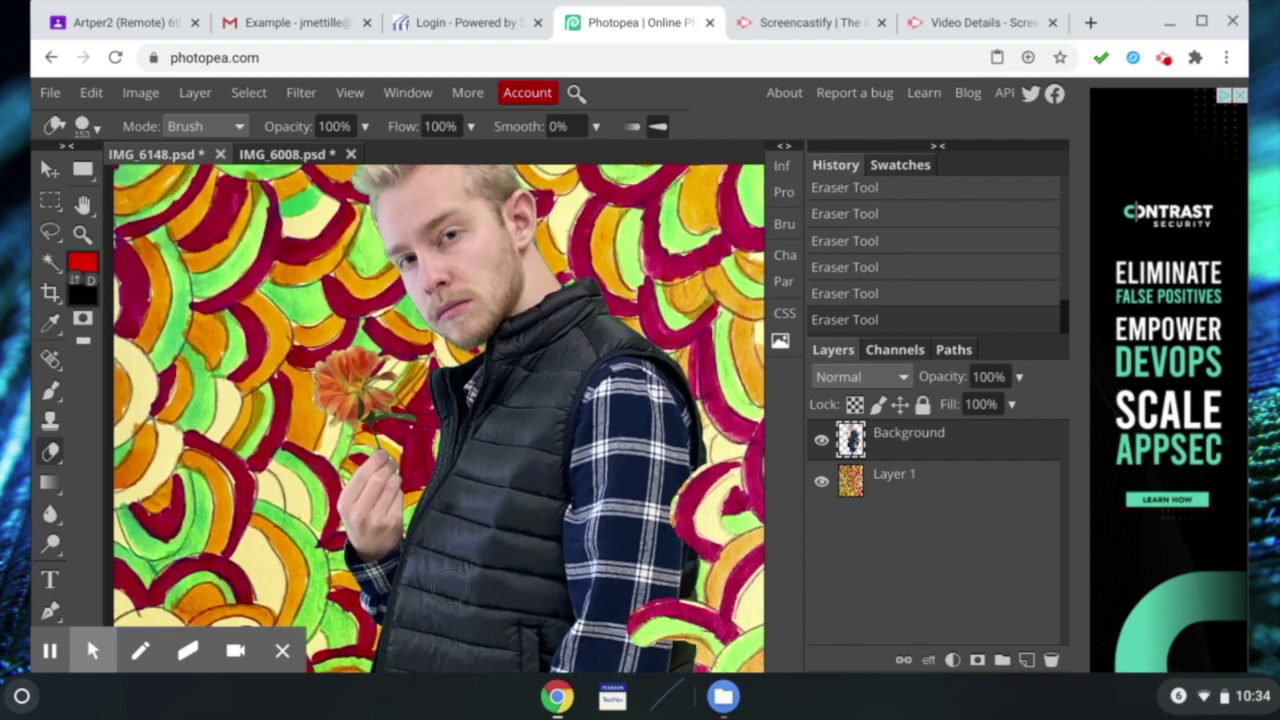
pyautogui.scroll(3, 450, 585)
pyautogui.scroll(-4, 450, 585)
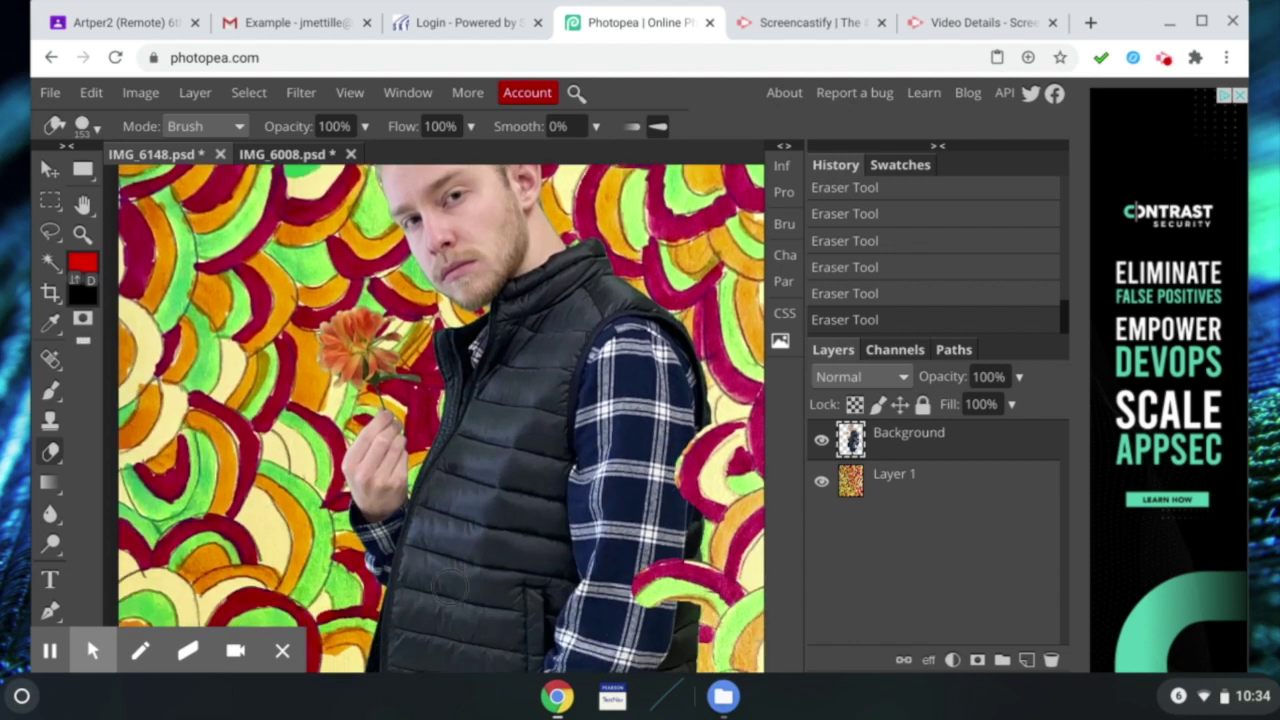
pyautogui.scroll(-5, 450, 585)
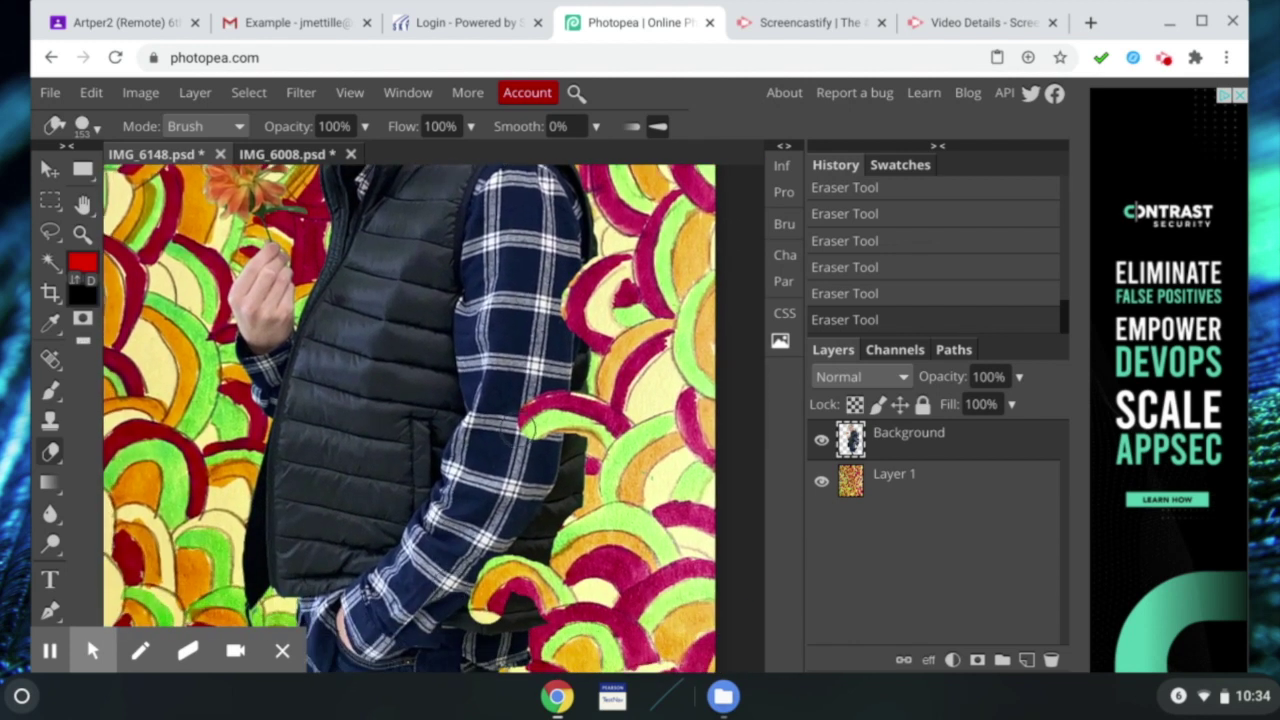
pyautogui.scroll(5, 362, 566)
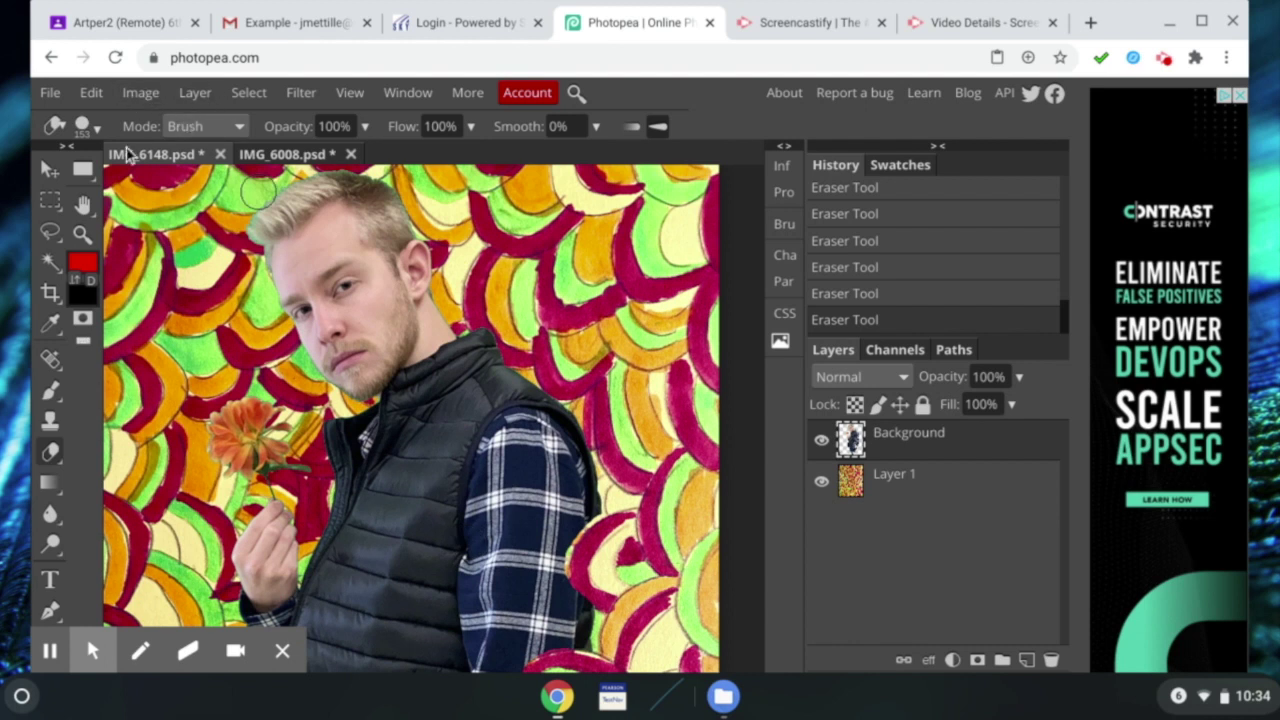
# - Export the composite as a JPG via File > Export as, saving IMG_6148 (1).jpg
pyautogui.click(54, 92)
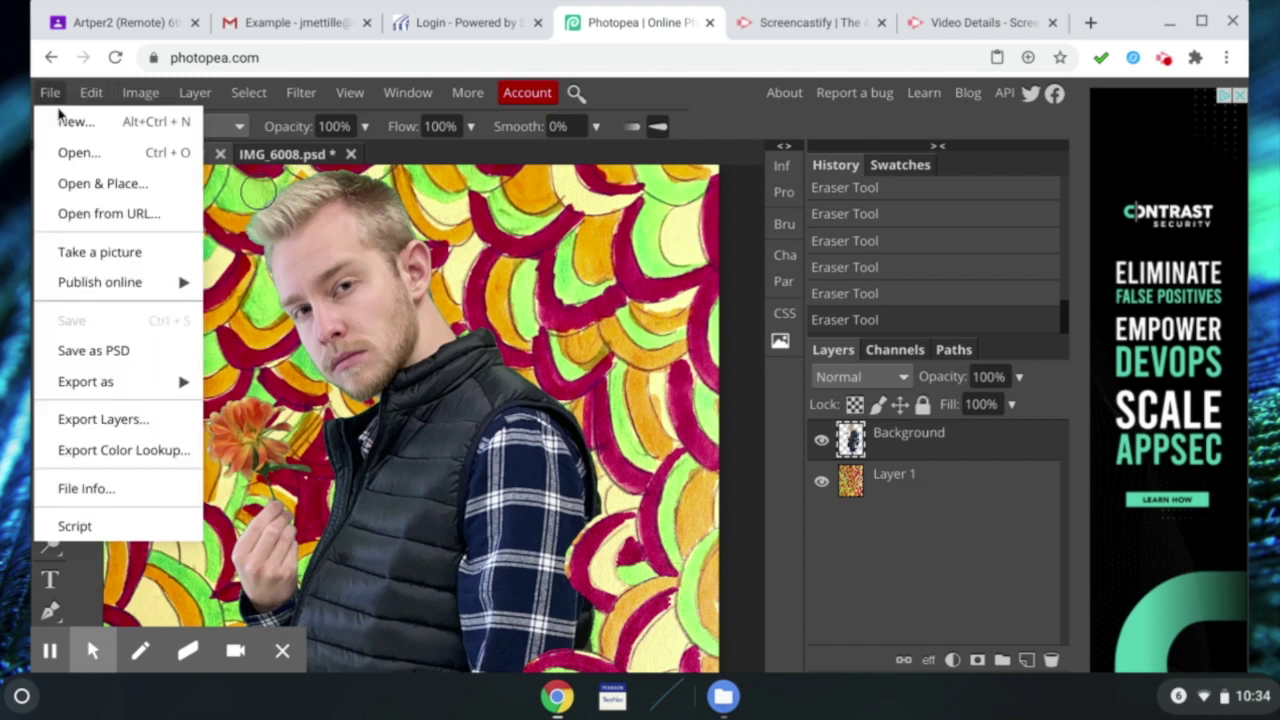
pyautogui.moveTo(73, 396)
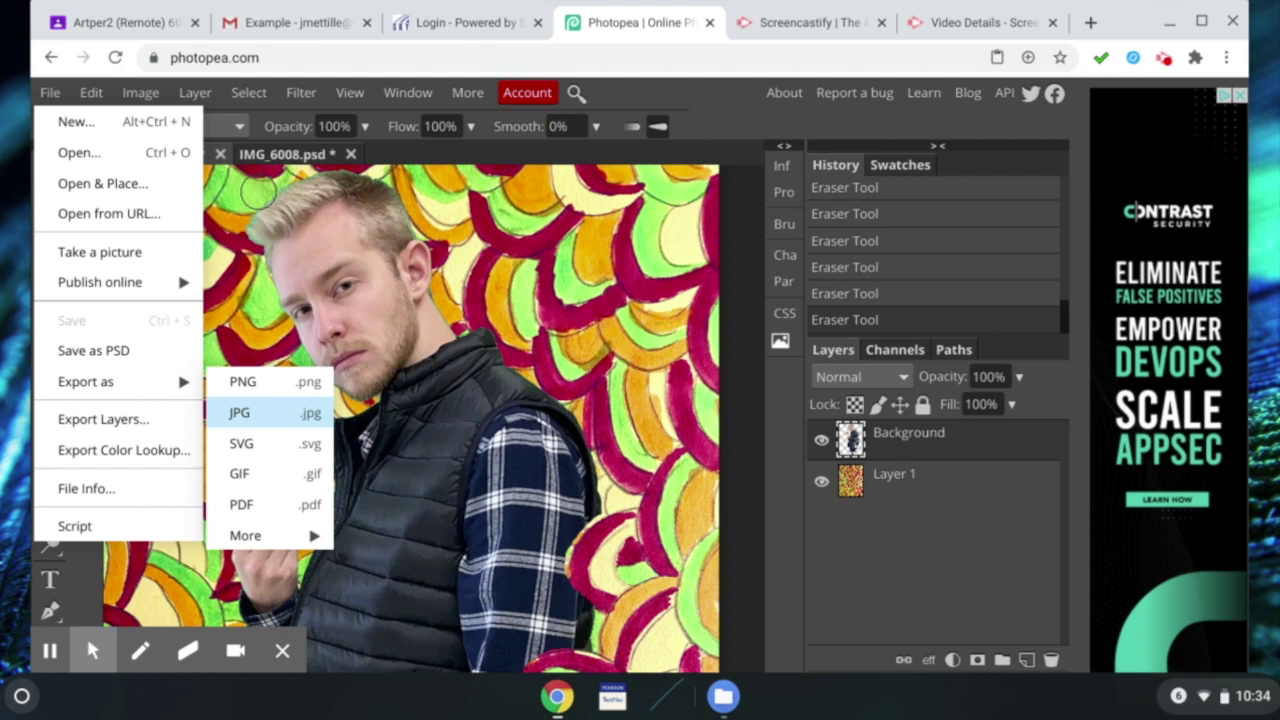
pyautogui.click(260, 412)
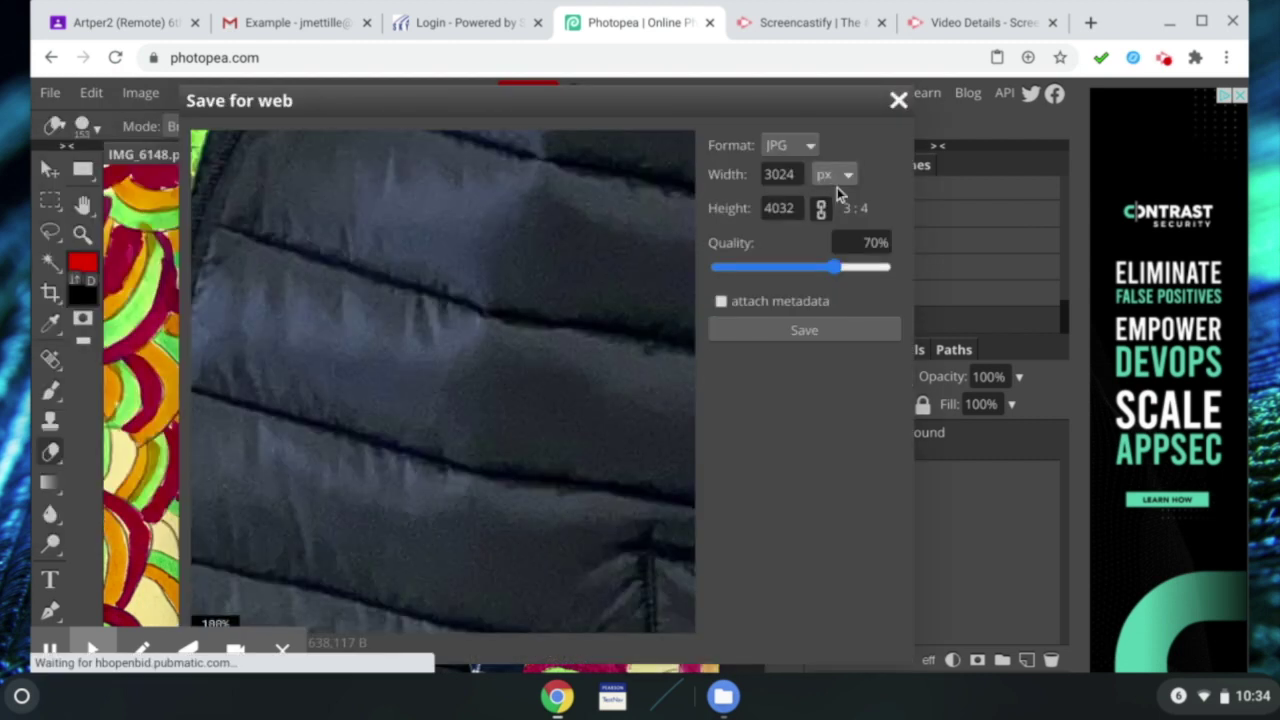
pyautogui.click(815, 333)
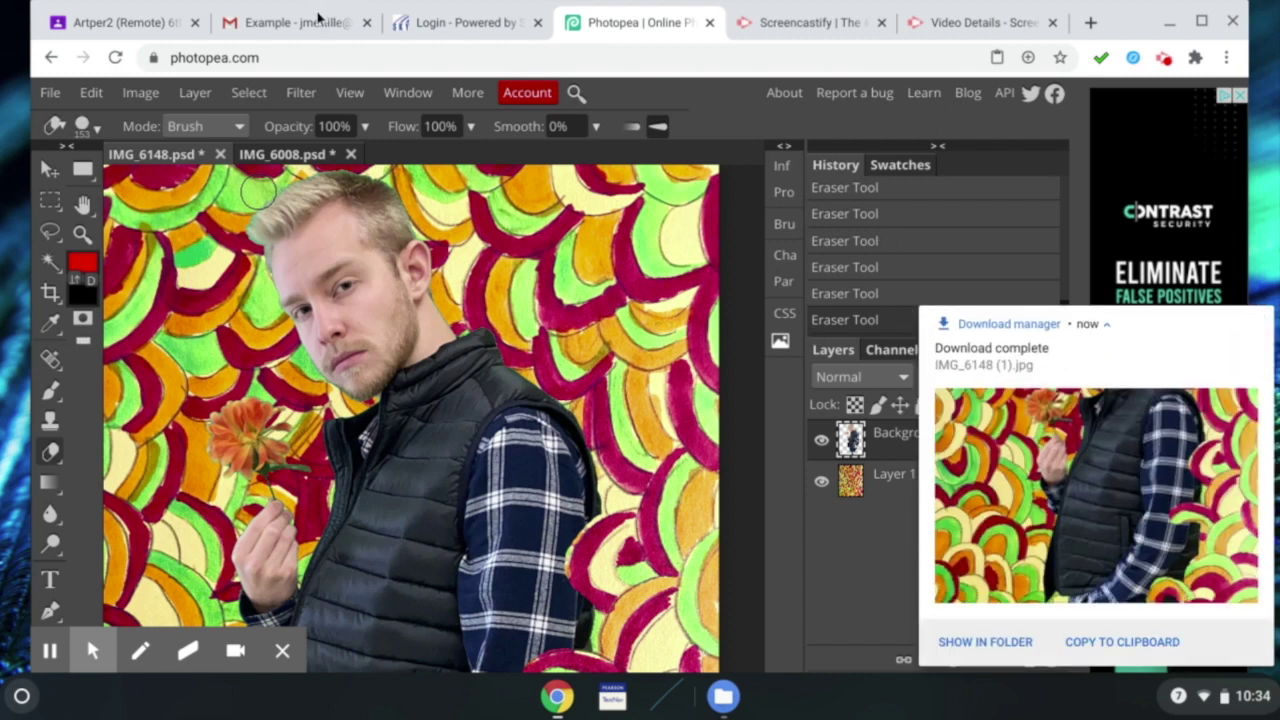
pyautogui.click(155, 32)
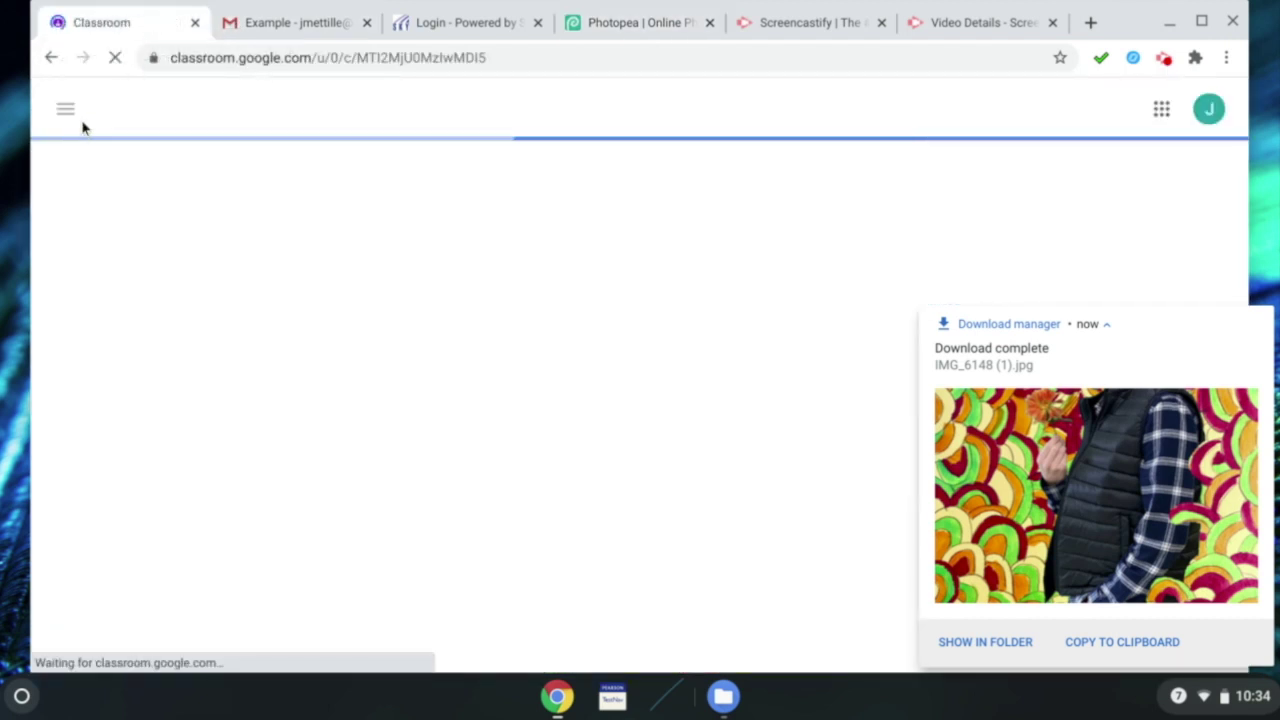
# - Open the ARTper5 7th Grade class from the class list and go to its Classwork page
pyautogui.click(66, 116)
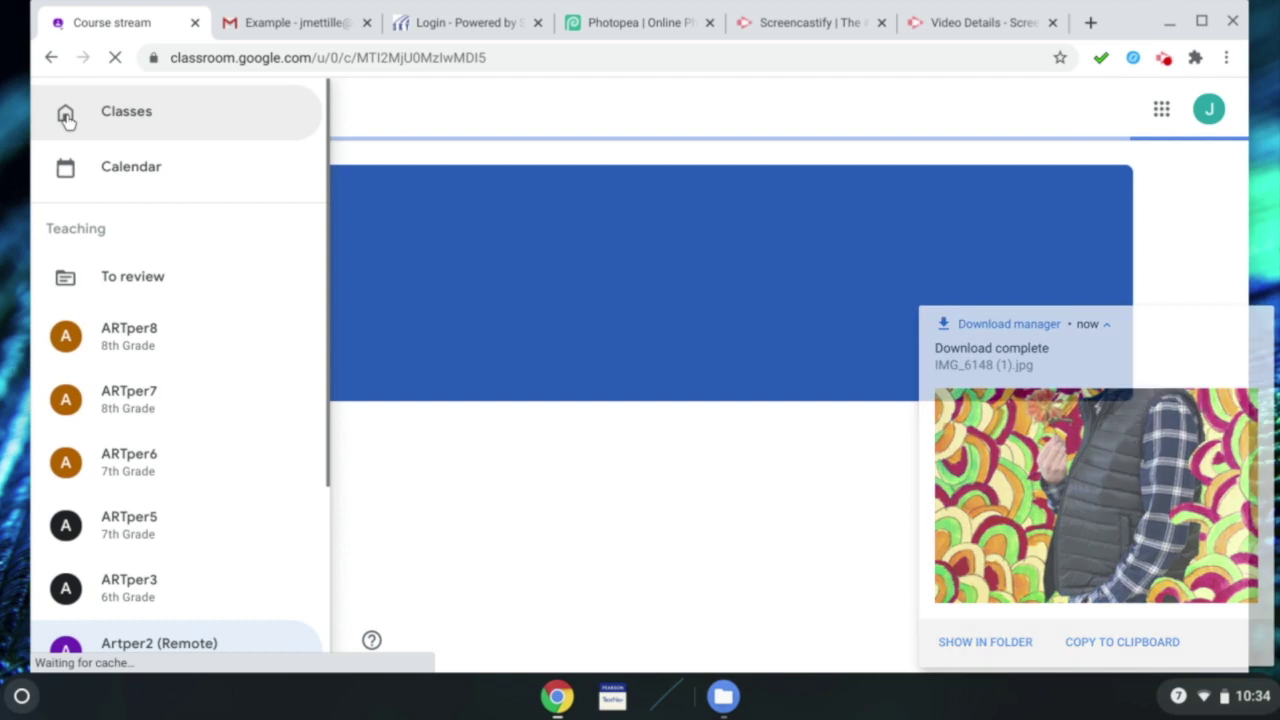
pyautogui.scroll(-1, 150, 425)
pyautogui.click(182, 456)
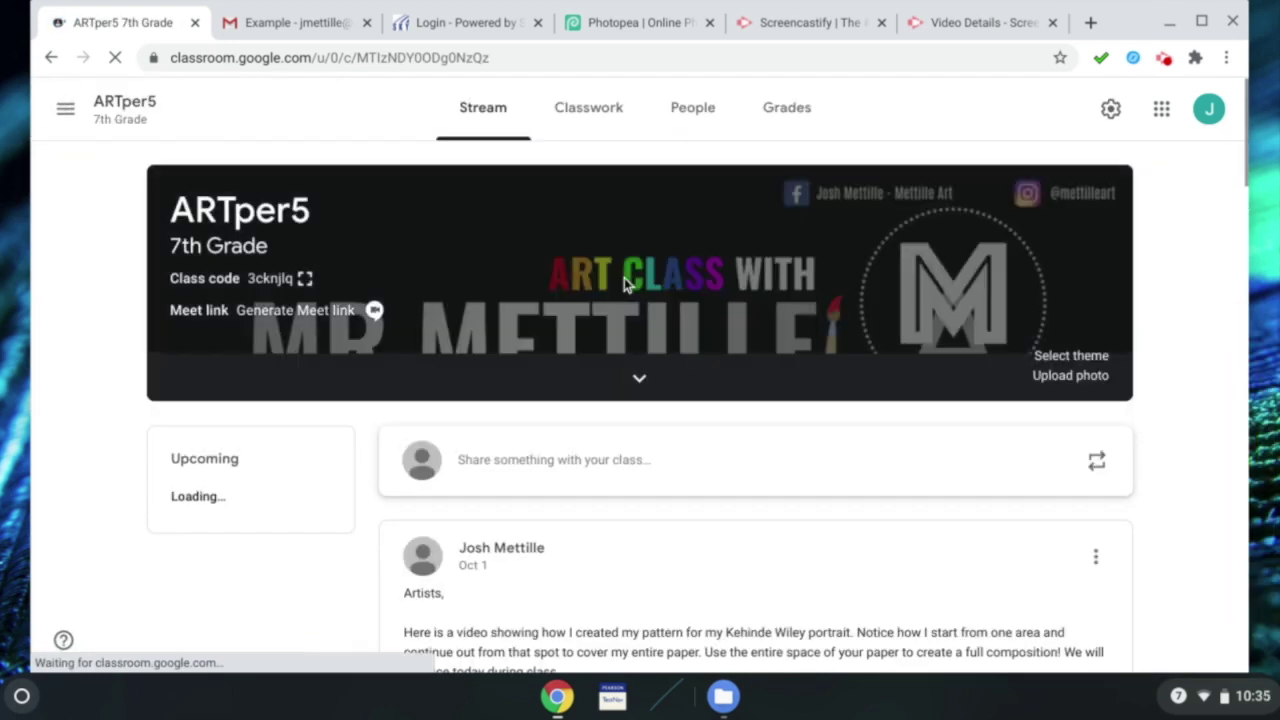
pyautogui.scroll(-2, 624, 277)
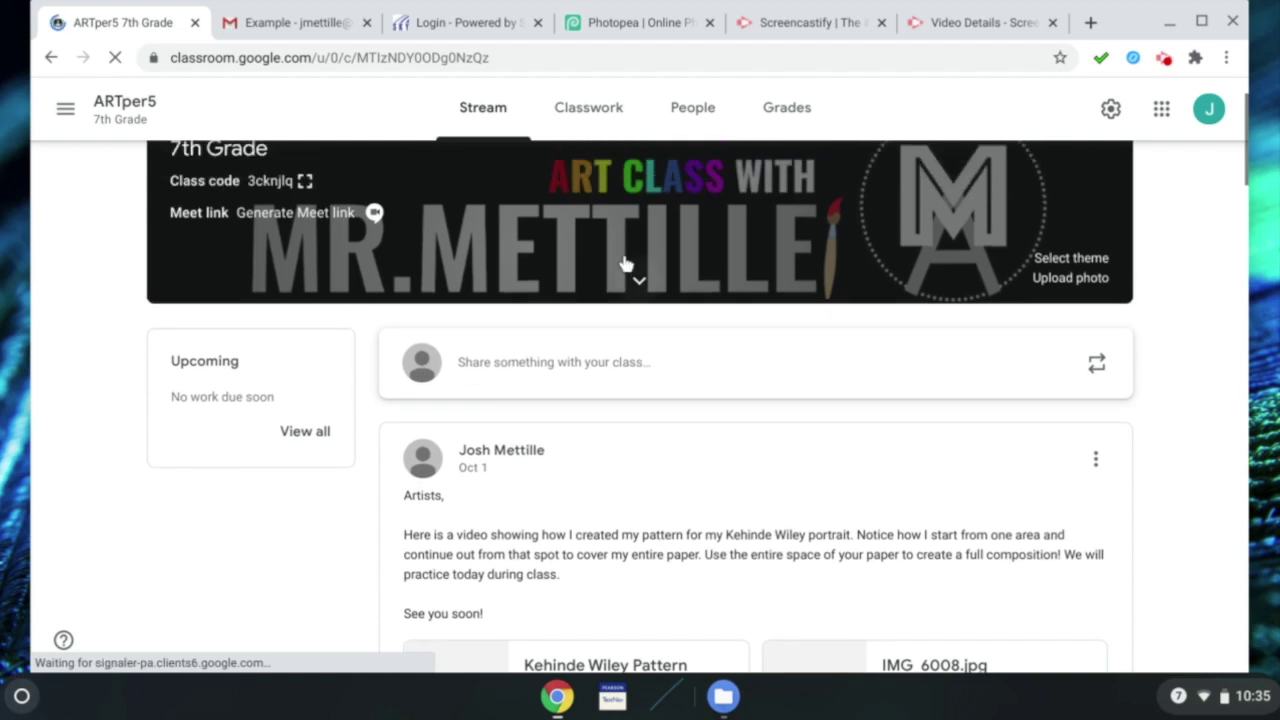
pyautogui.click(590, 104)
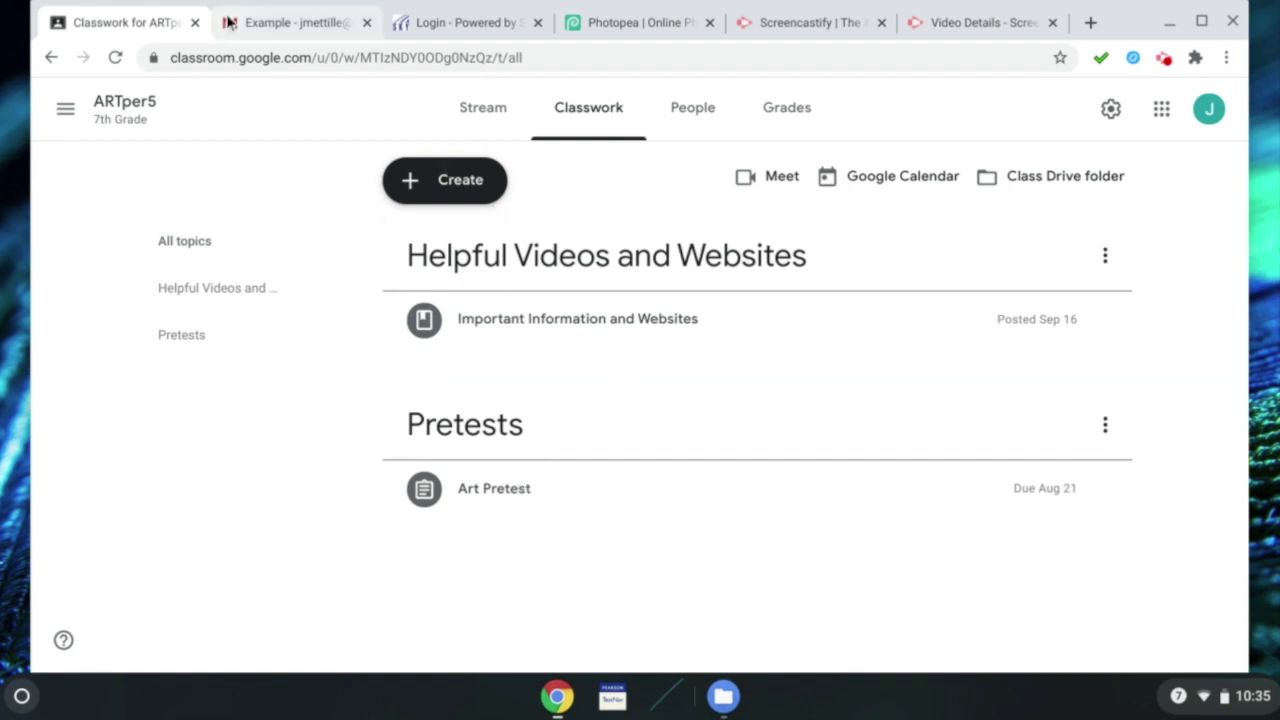
# - Return to Photopea and fit the whole composite portrait into the canvas view
pyautogui.click(603, 20)
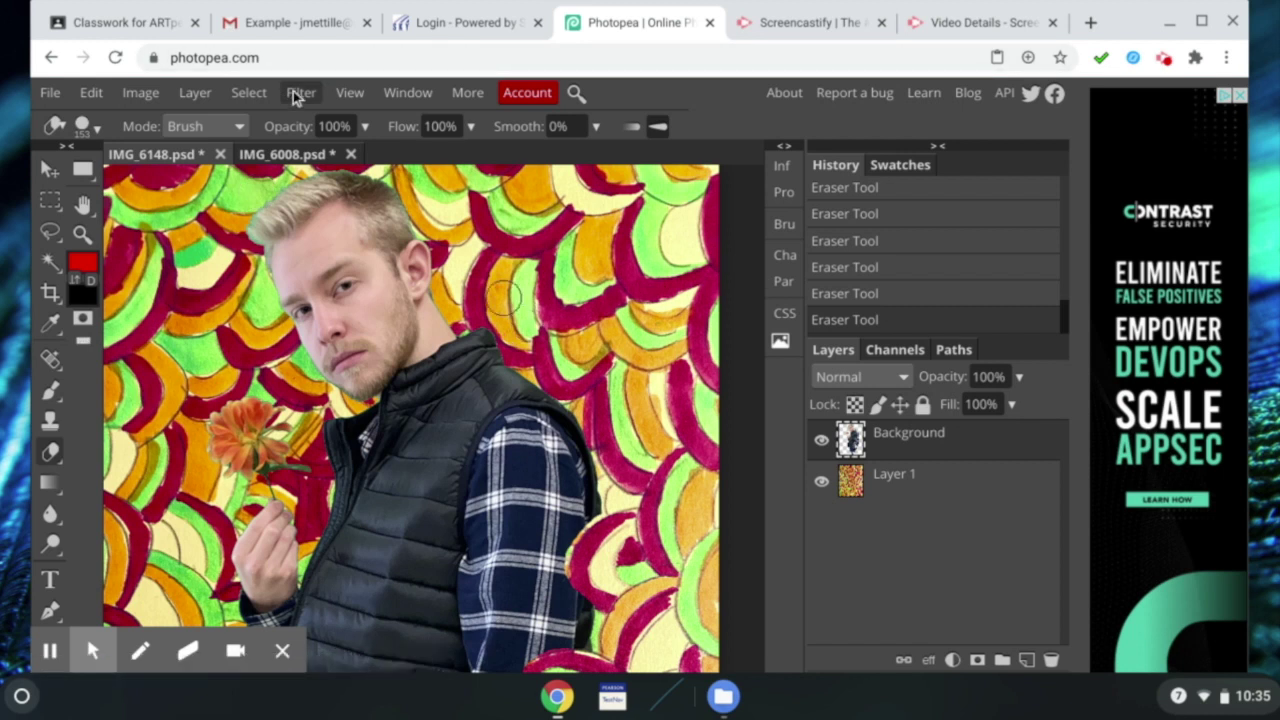
pyautogui.click(352, 94)
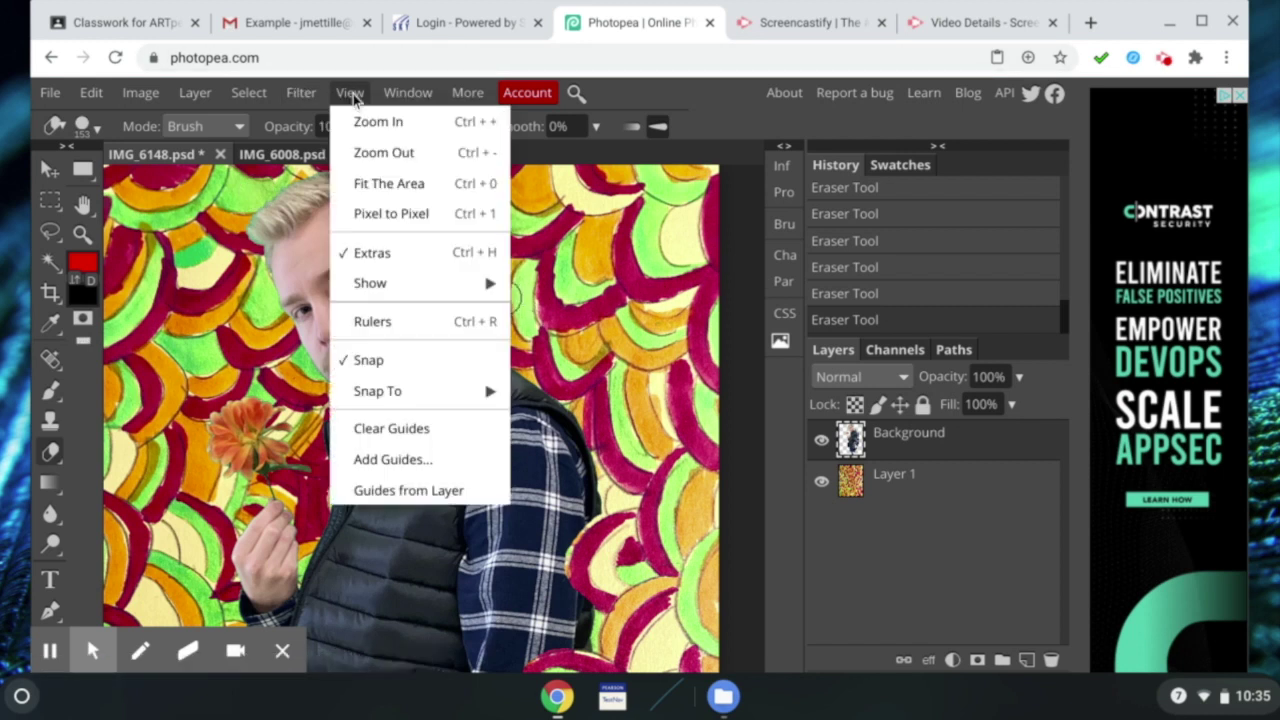
pyautogui.moveTo(398, 294)
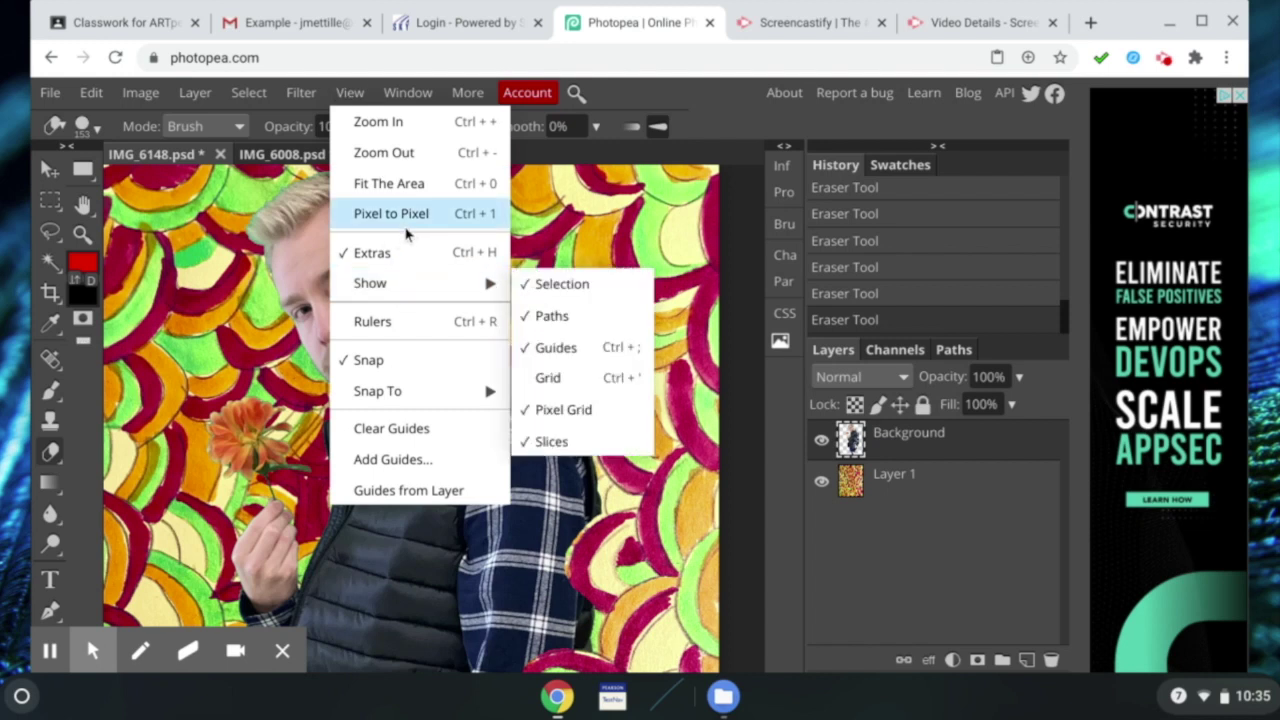
pyautogui.click(395, 157)
pyautogui.click(350, 93)
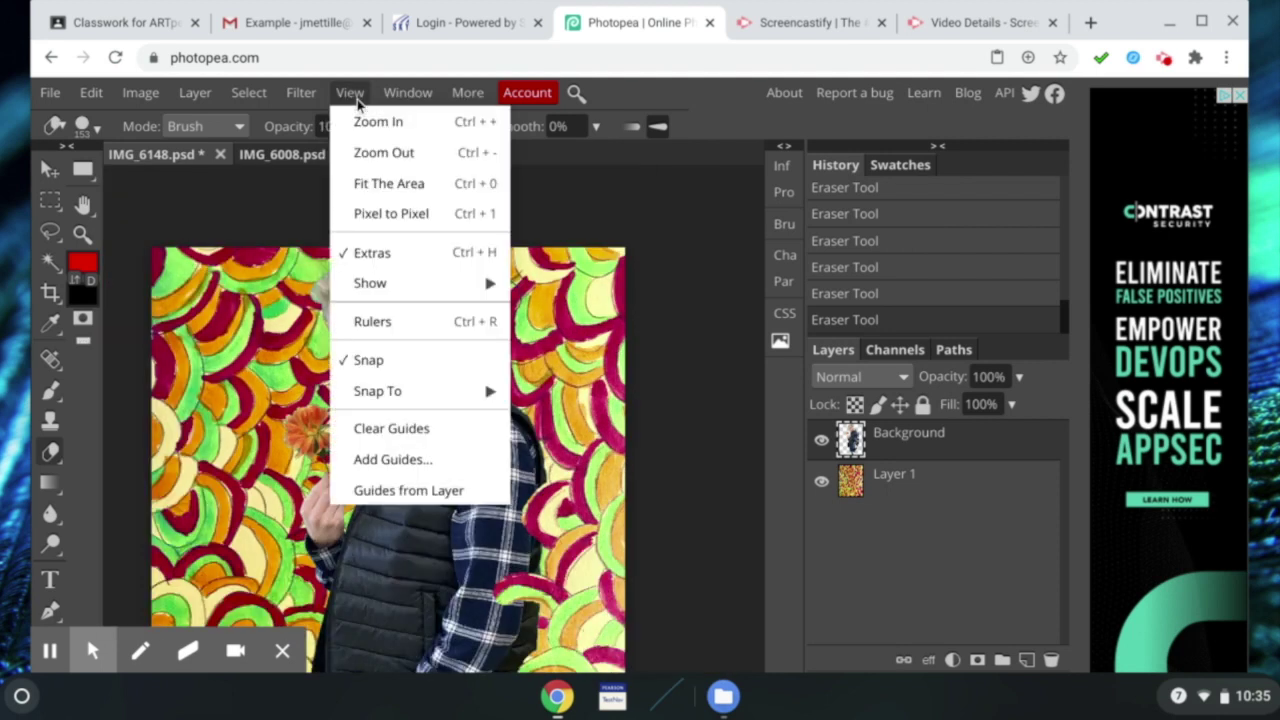
pyautogui.click(403, 174)
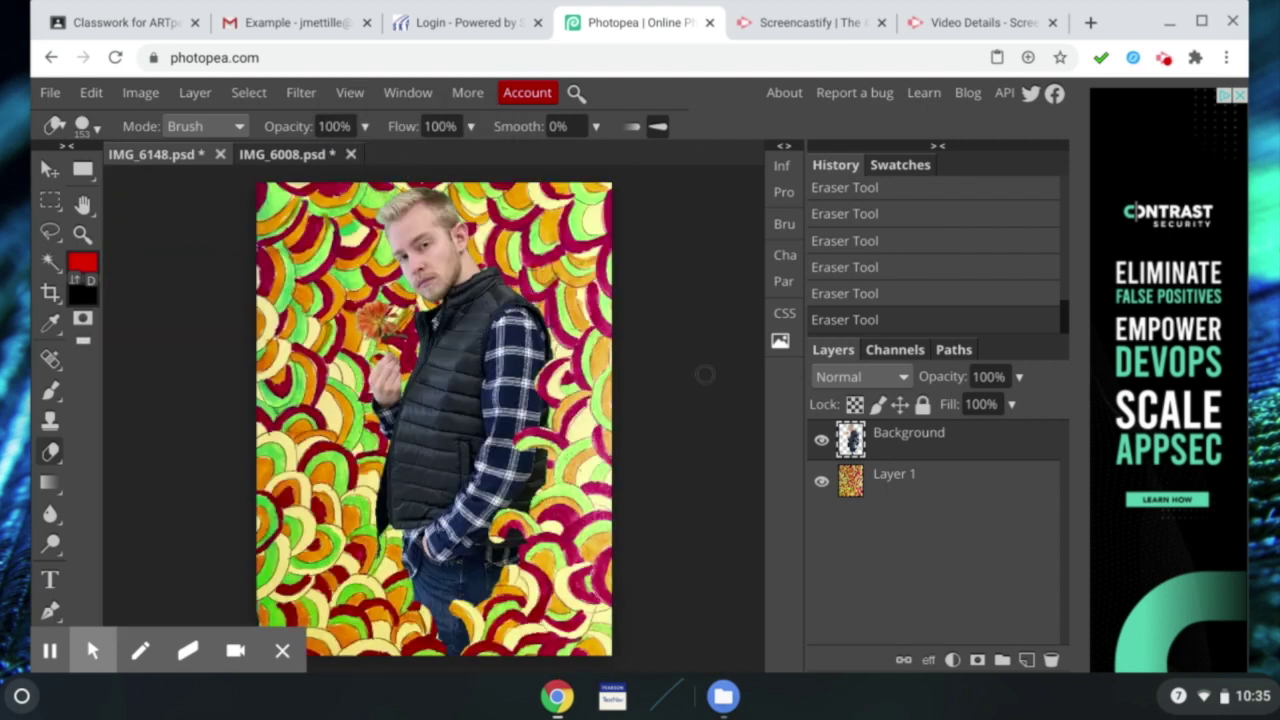